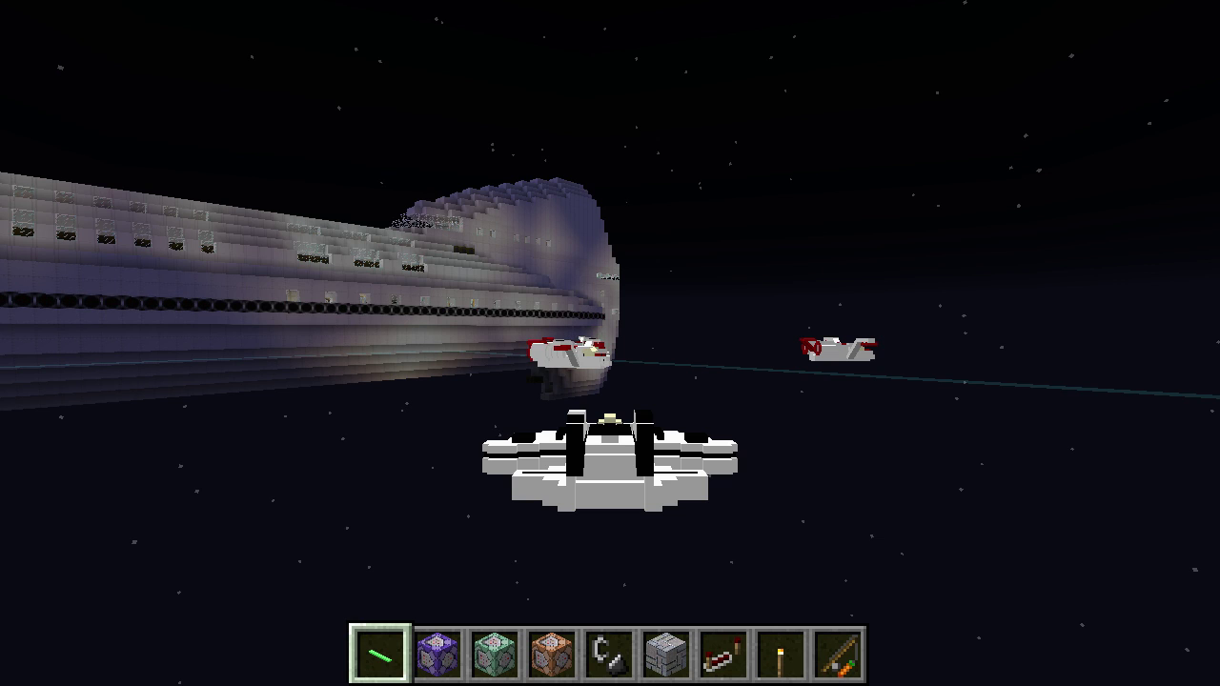
# - Switch to the browser and look through the models offered on blockmodels.com, continuing onto a further page of the gallery
pyautogui.press('Escape')
pyautogui.hotkey('alt', 'Tab')
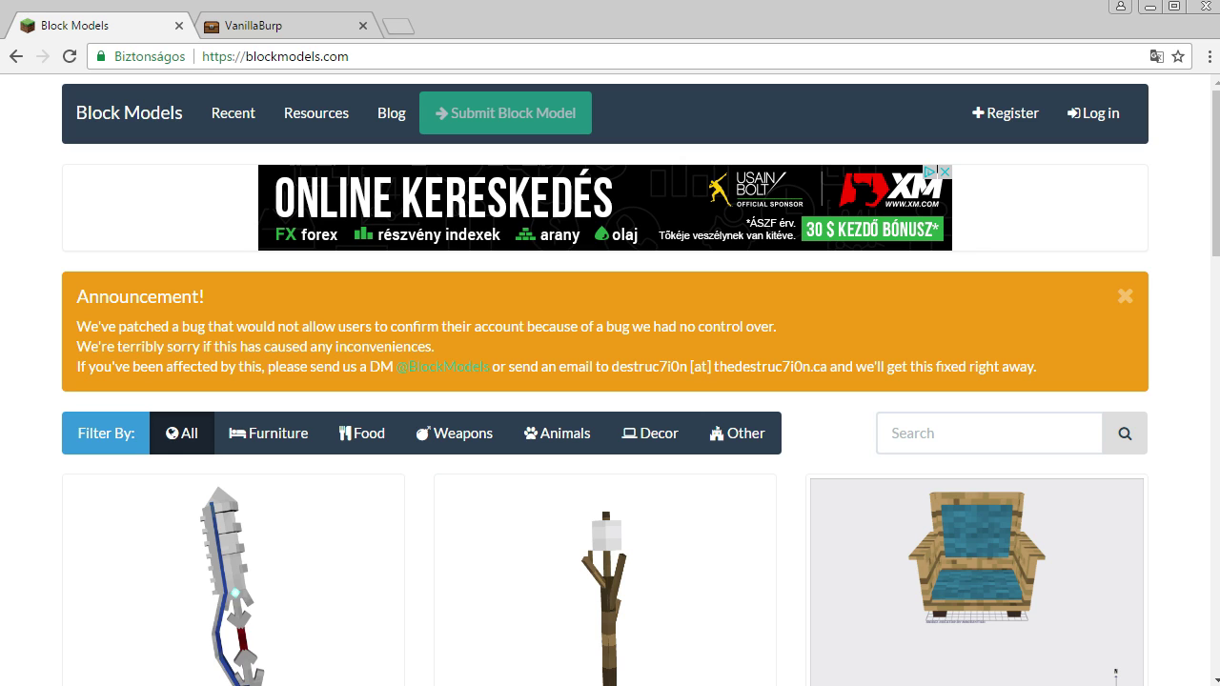
pyautogui.scroll(-5, 610, 381)
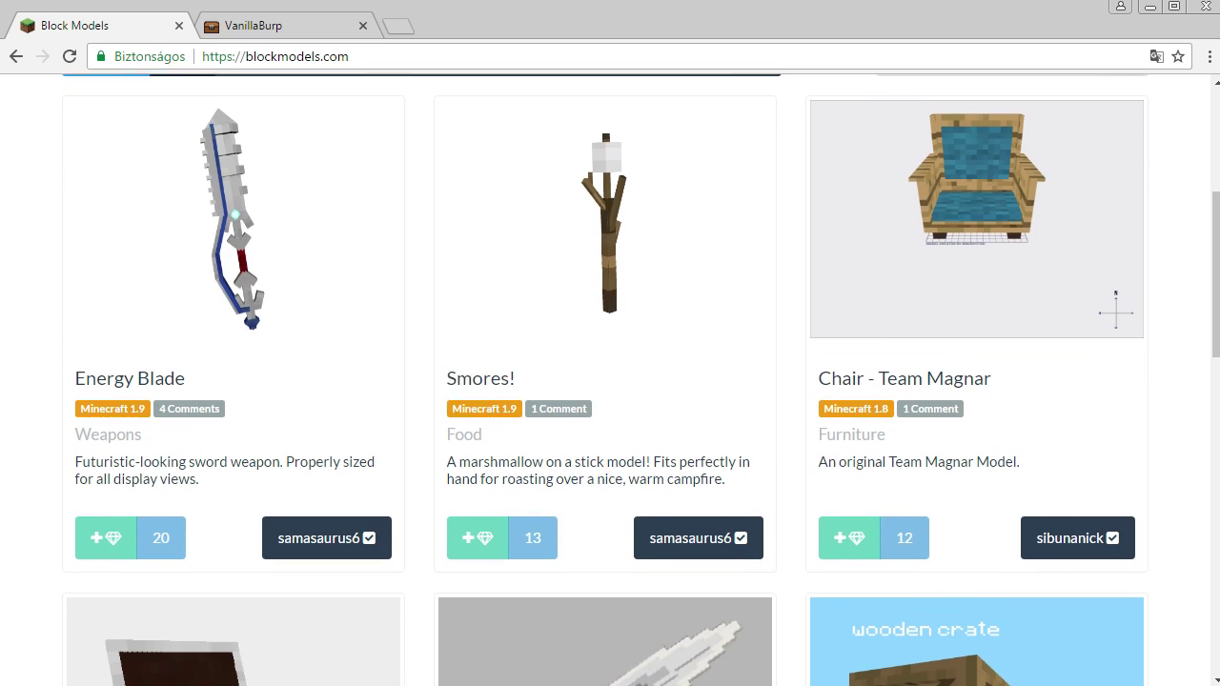
pyautogui.scroll(-3, 609, 381)
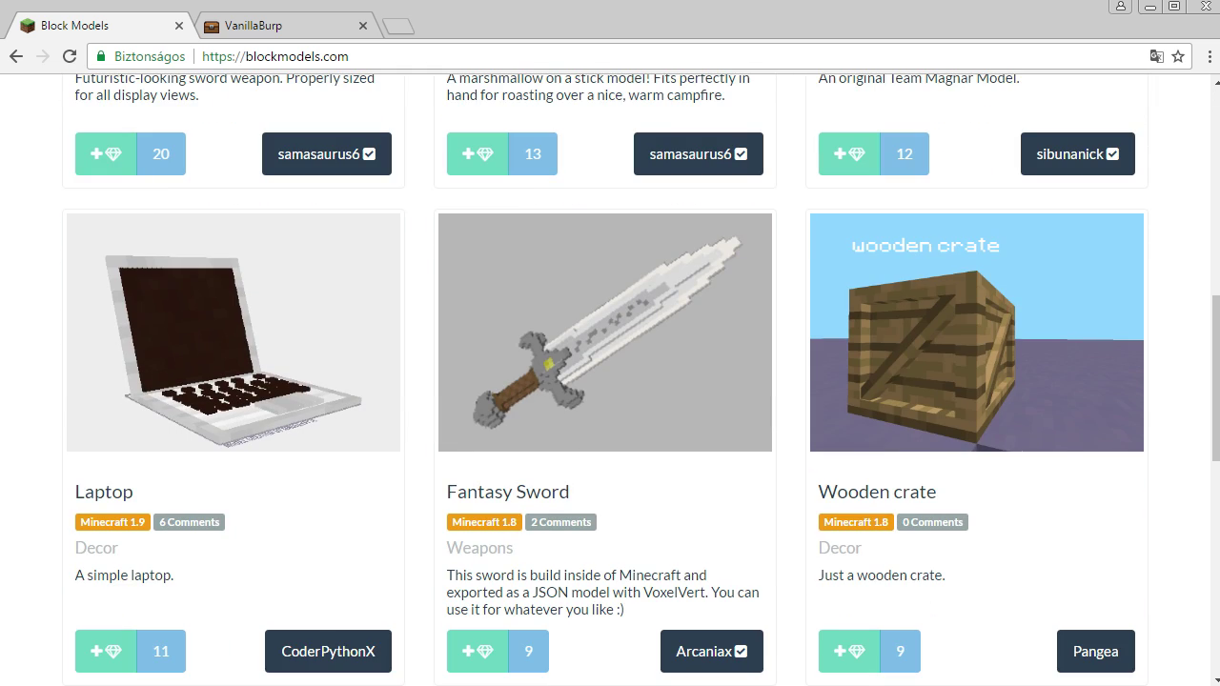
pyautogui.scroll(-6, 610, 381)
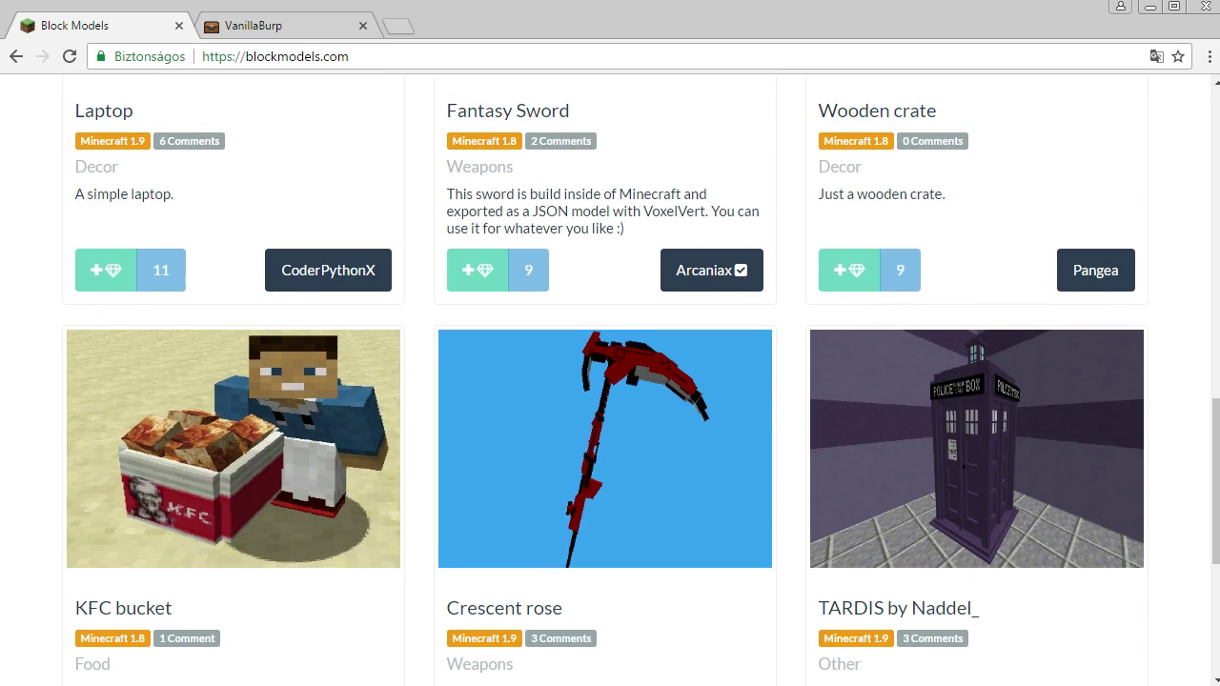
pyautogui.scroll(1, 609, 381)
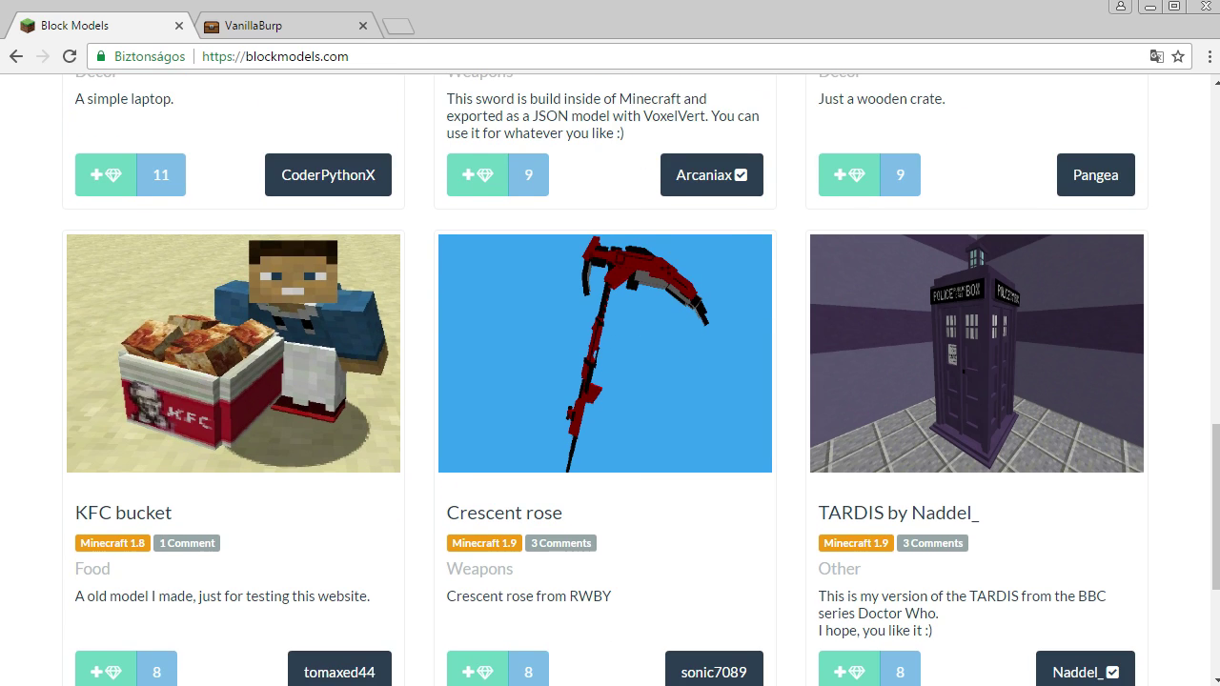
pyautogui.scroll(-3, 609, 381)
pyautogui.click(445, 461)
pyautogui.scroll(9, 445, 461)
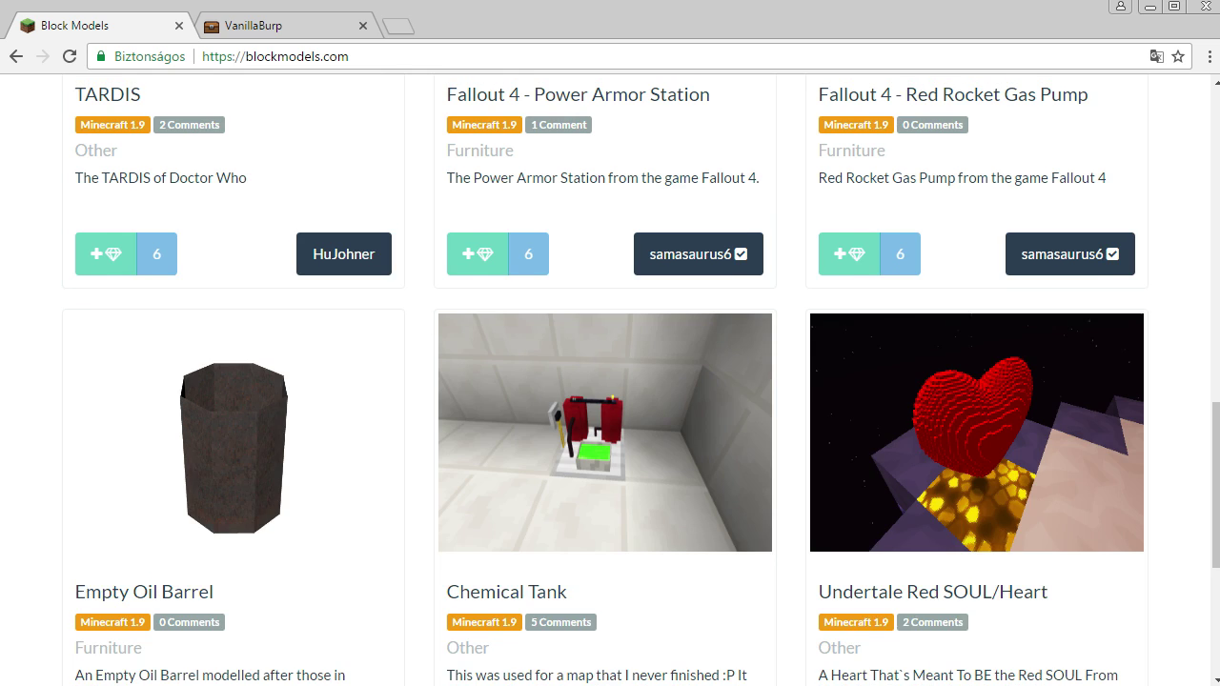
pyautogui.scroll(6, 610, 381)
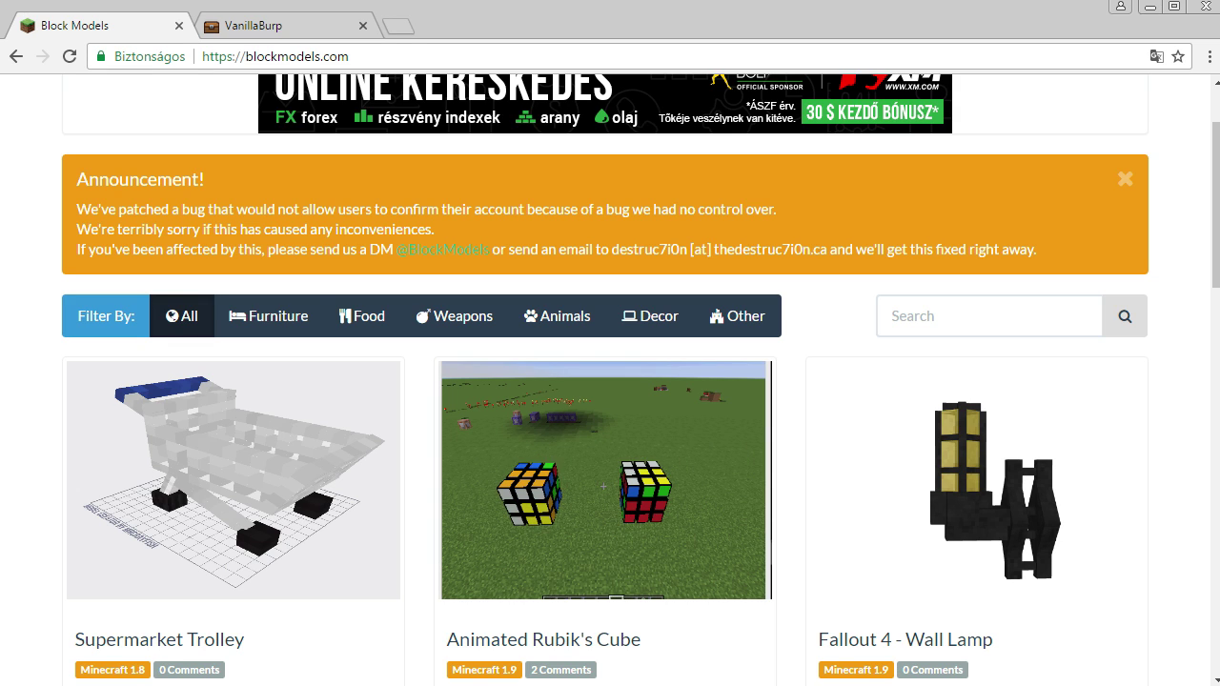
# - Find the Hampster model in the VanillaBurp community inventory and download it
pyautogui.hotkey('ctrl', 'Tab')
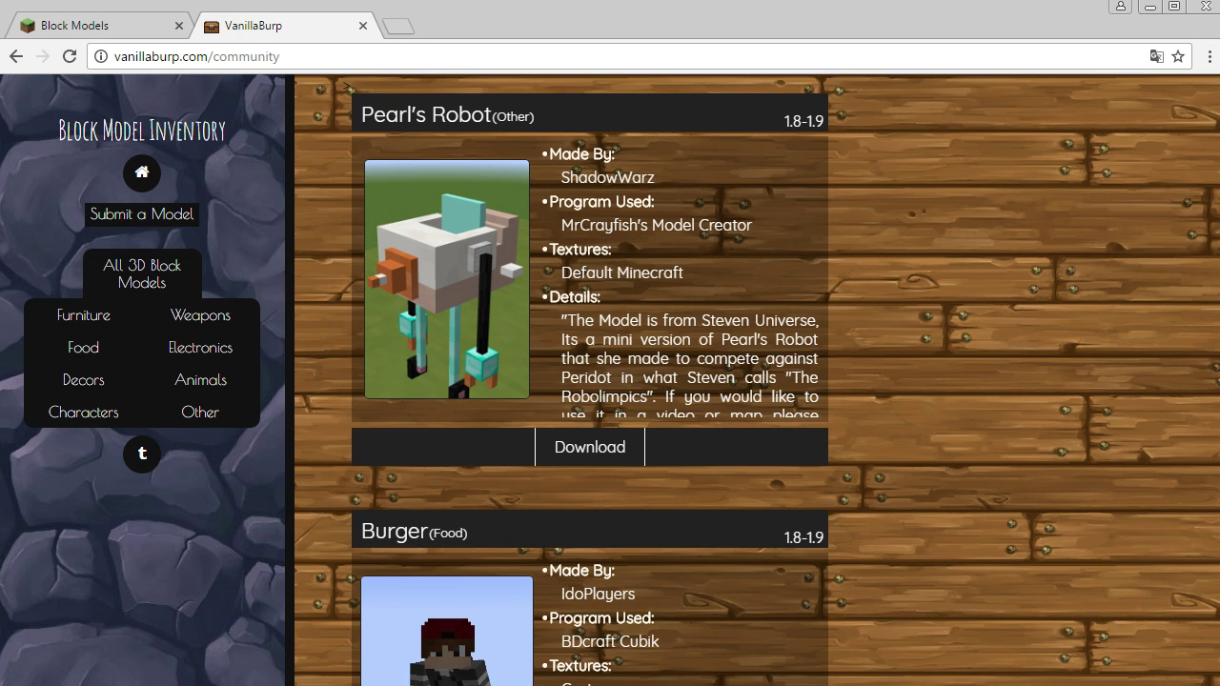
pyautogui.scroll(-1, 683, 305)
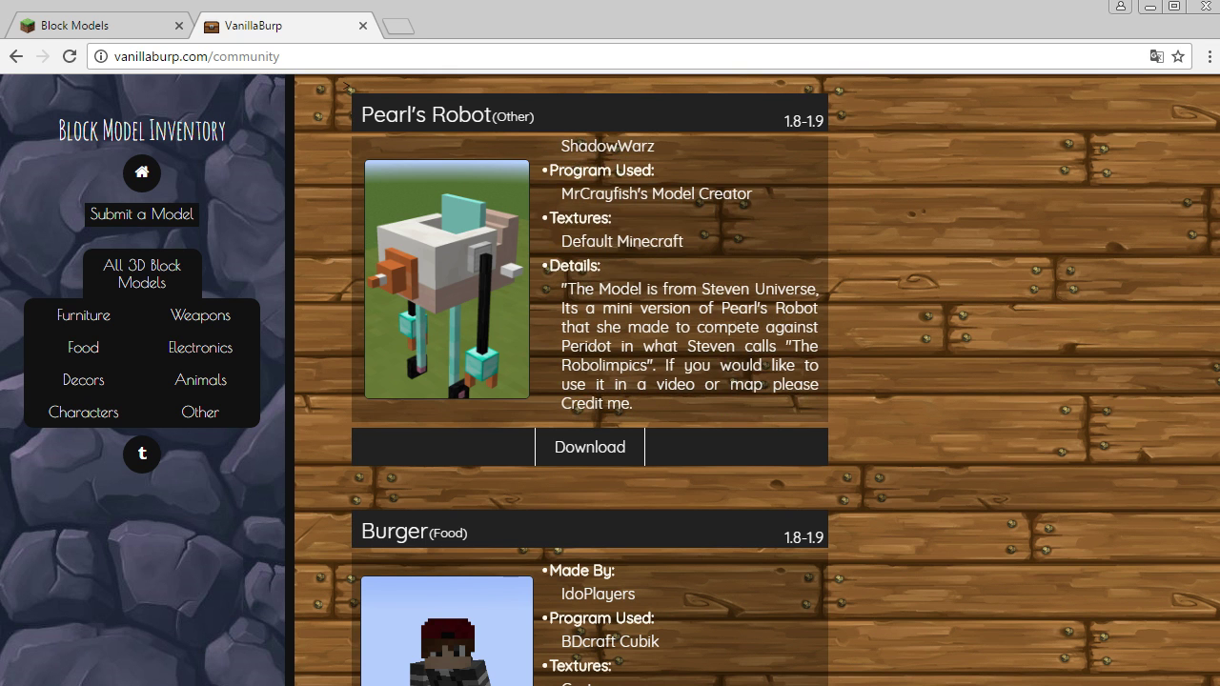
pyautogui.scroll(-5, 590, 381)
pyautogui.scroll(2, 590, 381)
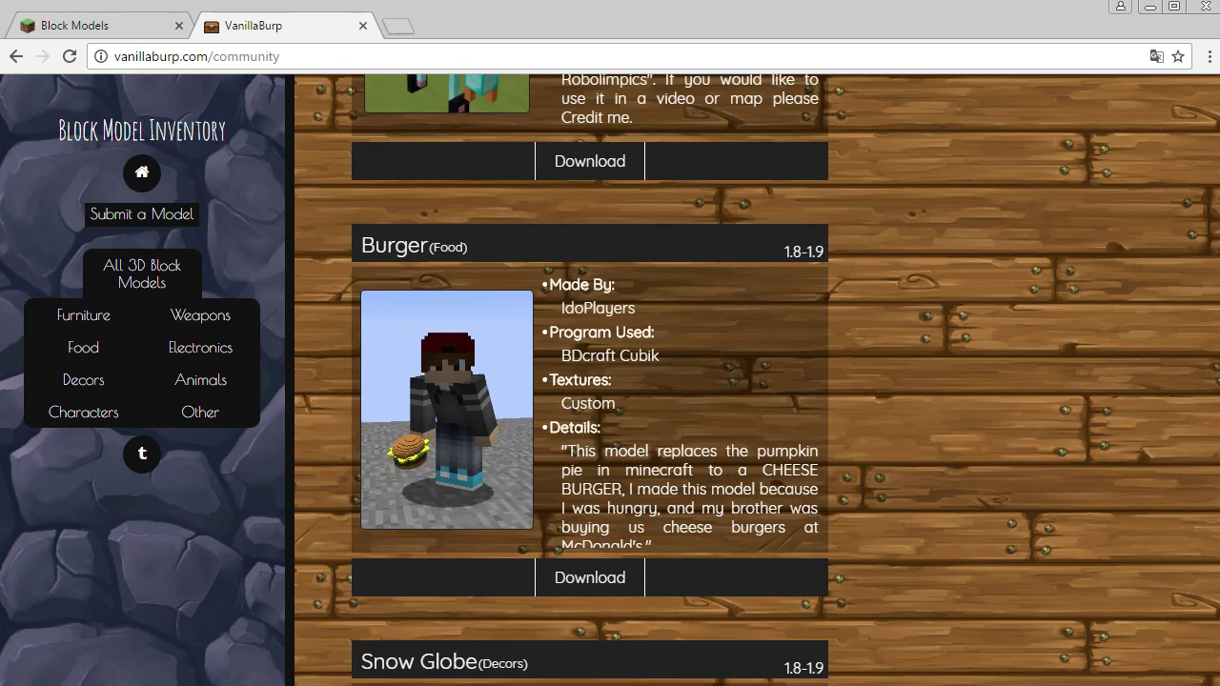
pyautogui.scroll(-8, 590, 381)
pyautogui.scroll(-10, 589, 381)
pyautogui.scroll(-6, 590, 381)
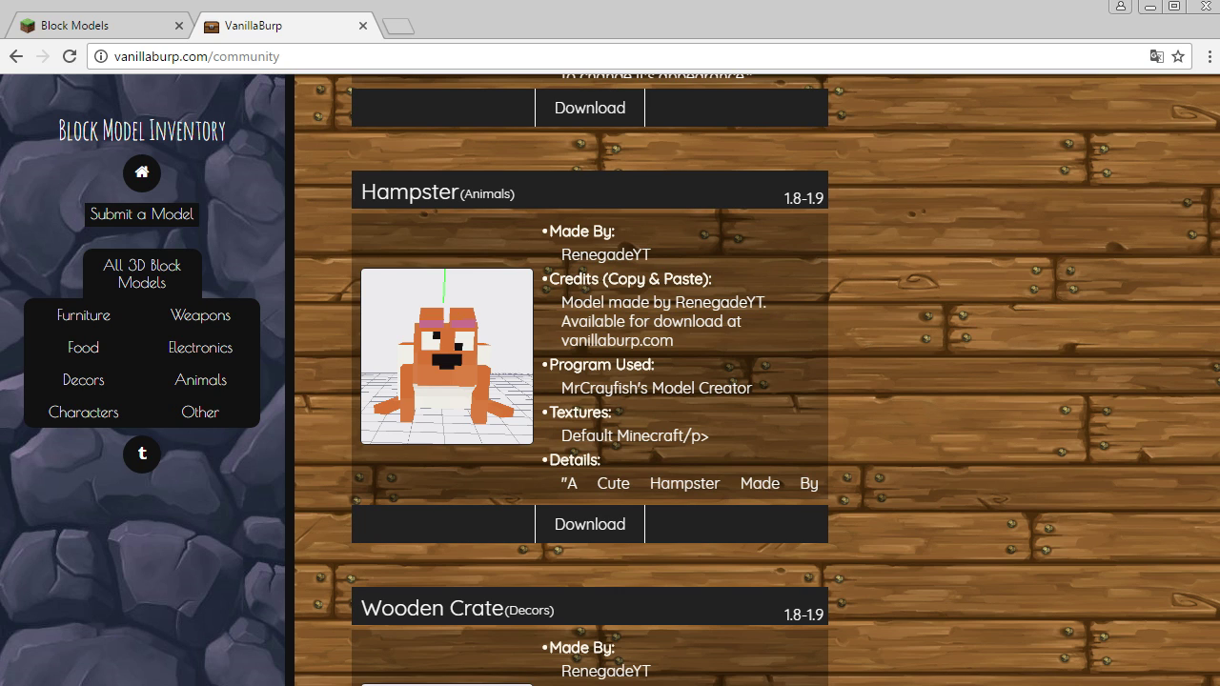
pyautogui.click(590, 524)
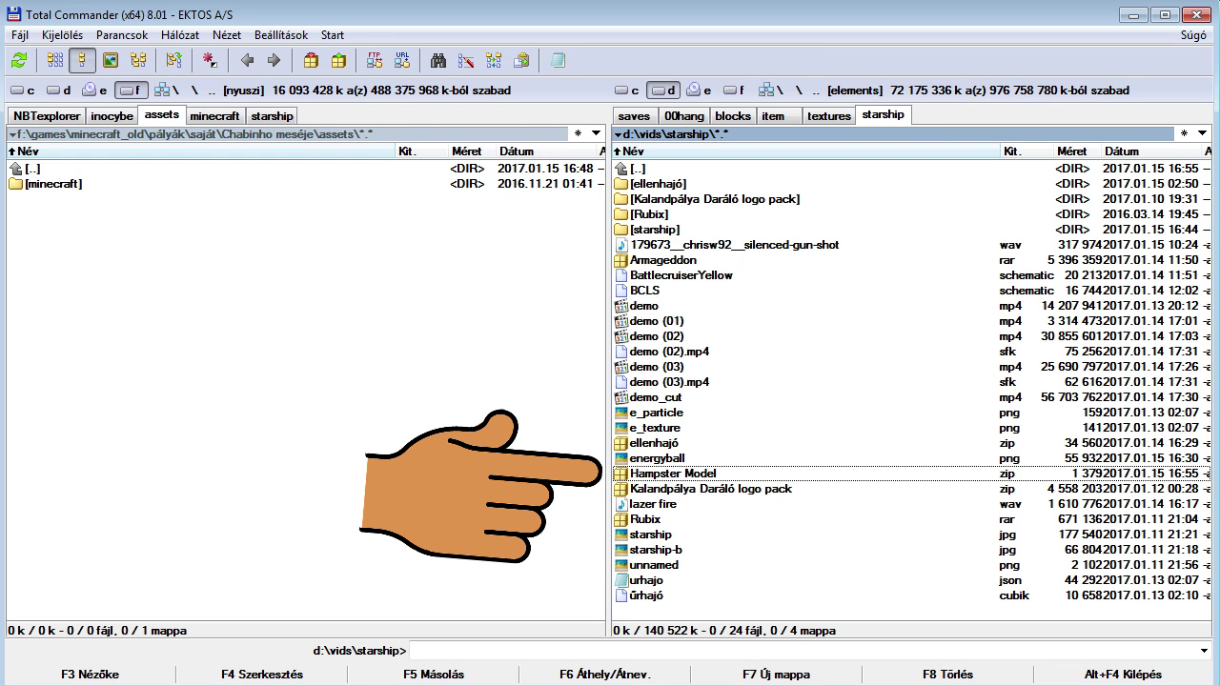
# - Look inside the downloaded Hampster Model.zip archive and return to the starship folder
pyautogui.press('Return')
pyautogui.press('Down')
pyautogui.press('Up')
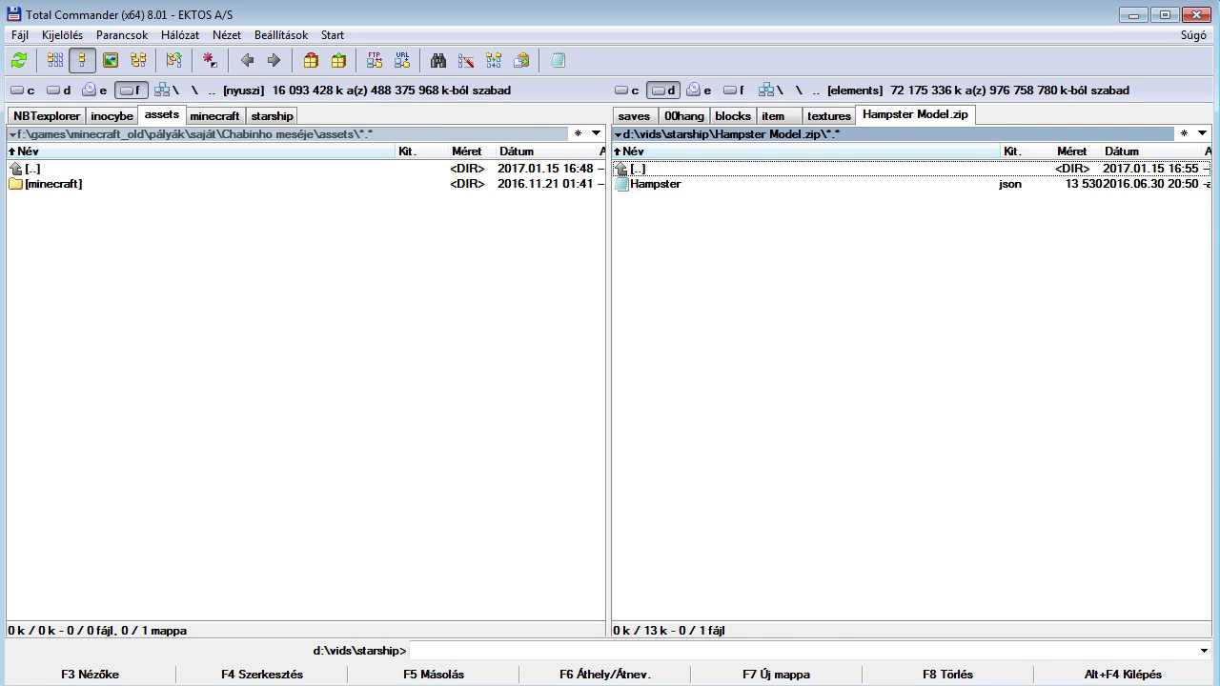
pyautogui.press('Return')
pyautogui.rightClick(715, 473)
pyautogui.click(716, 504)
pyautogui.rightClick(715, 473)
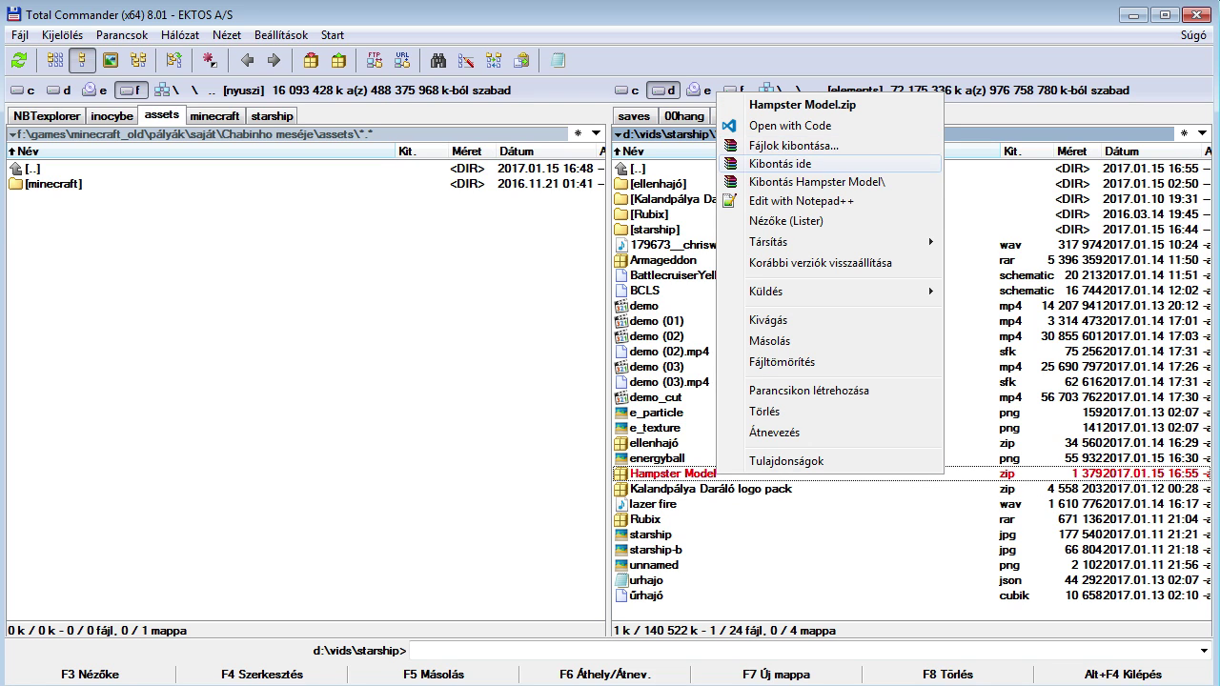
pyautogui.press('Escape')
# - Check the Hampster json file inside Hampster Model.zip and extract the archive into the starship folder
pyautogui.press('Return')
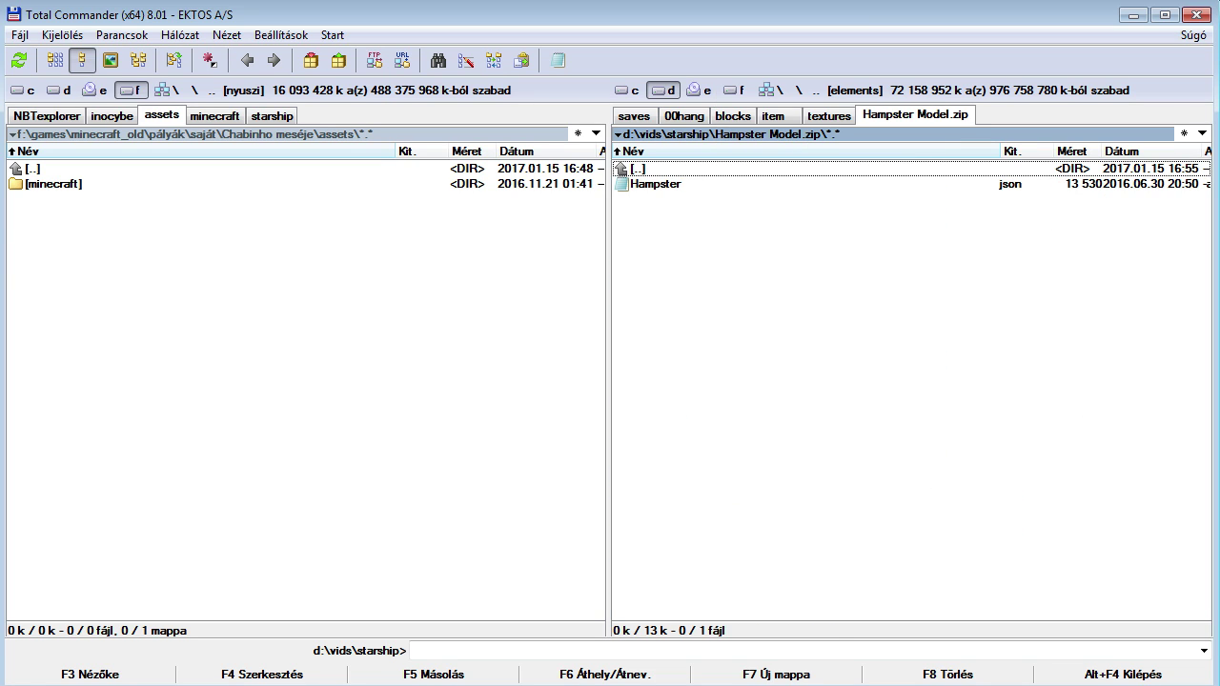
pyautogui.click(655, 184)
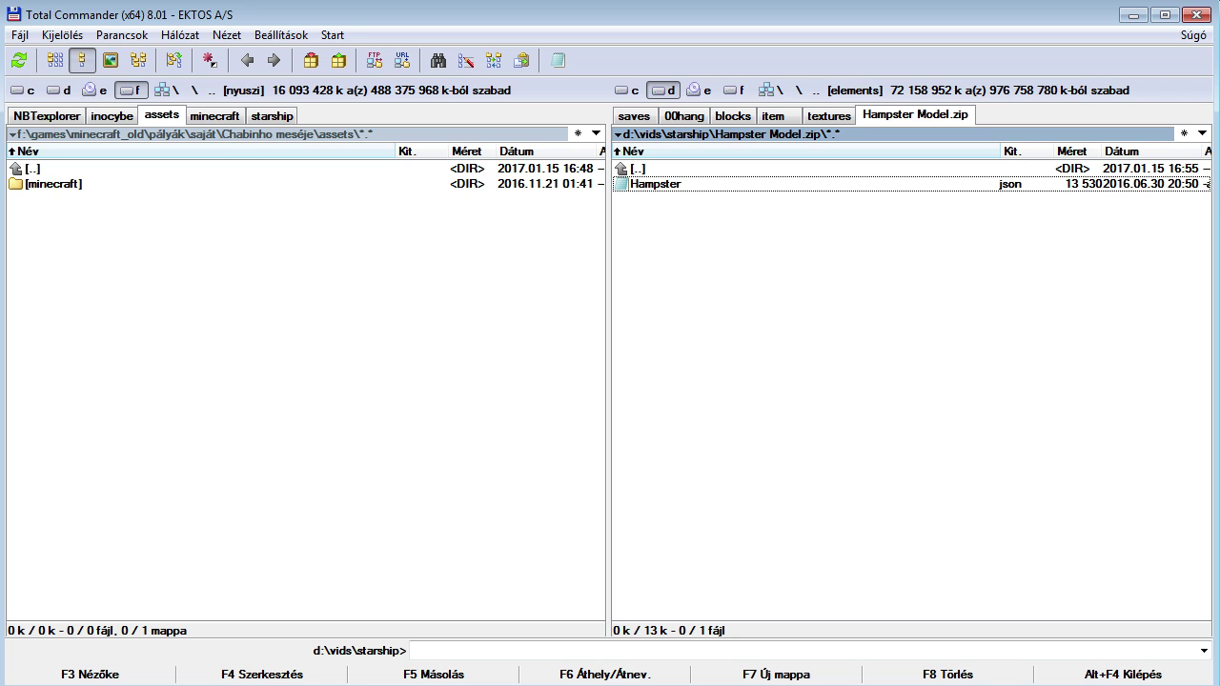
pyautogui.press('Up')
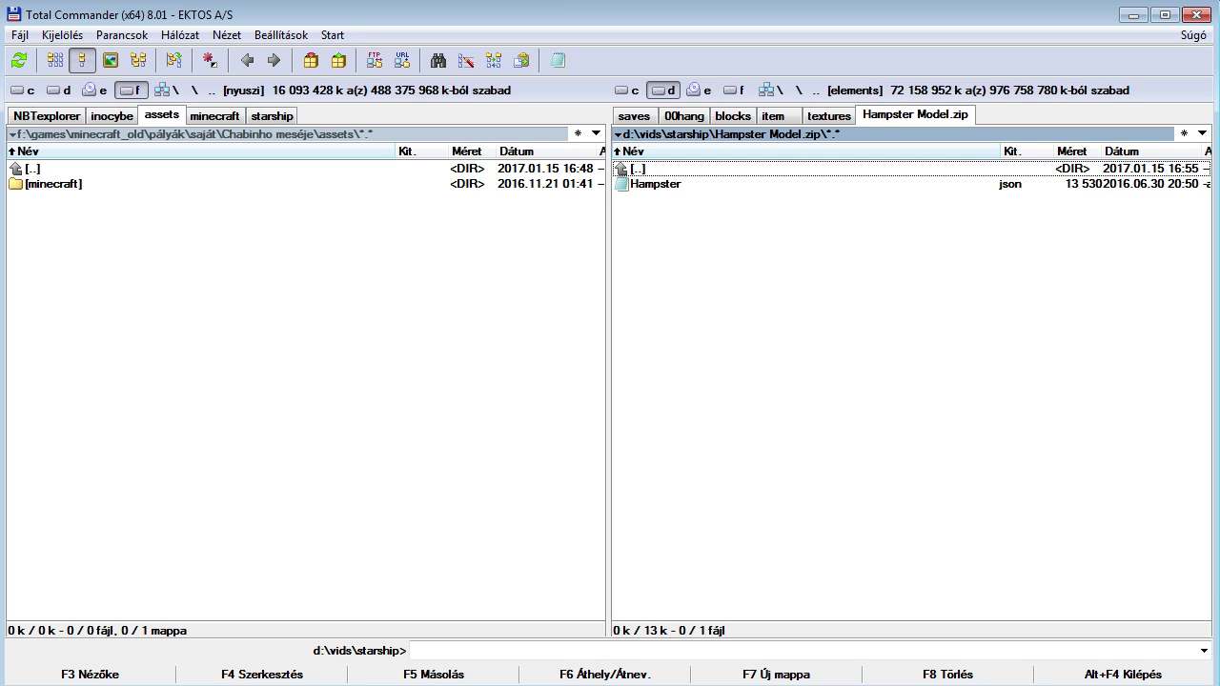
pyautogui.press('Return')
pyautogui.rightClick(698, 473)
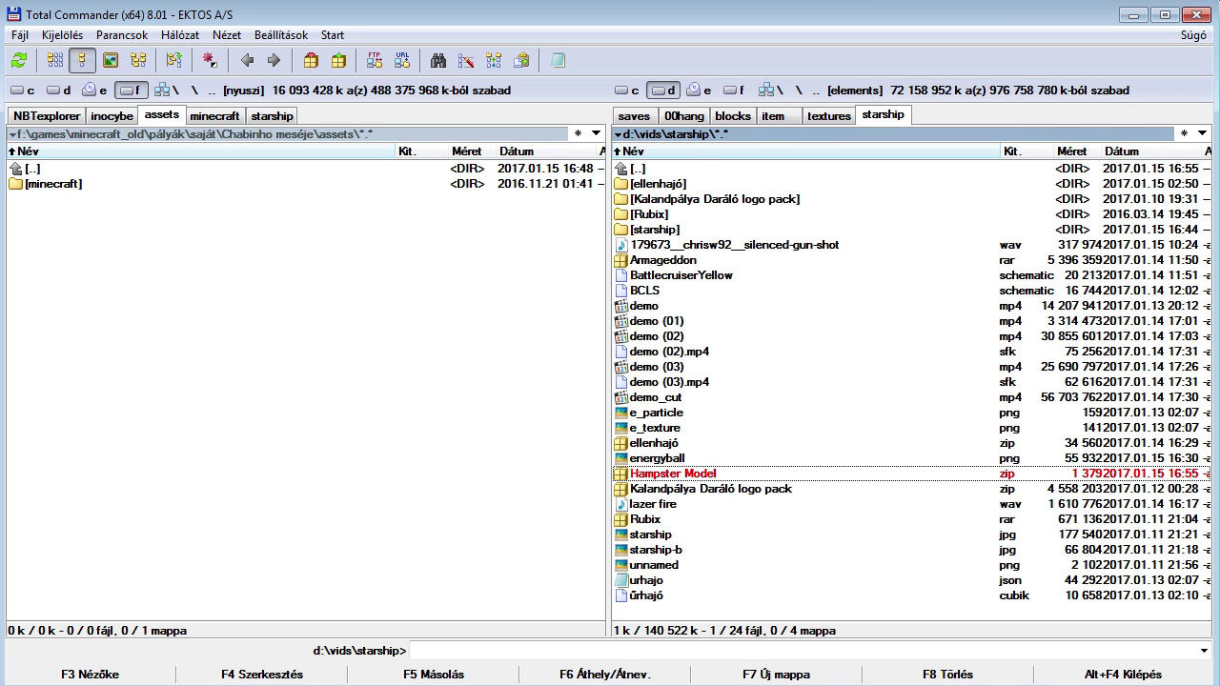
pyautogui.press('Return')
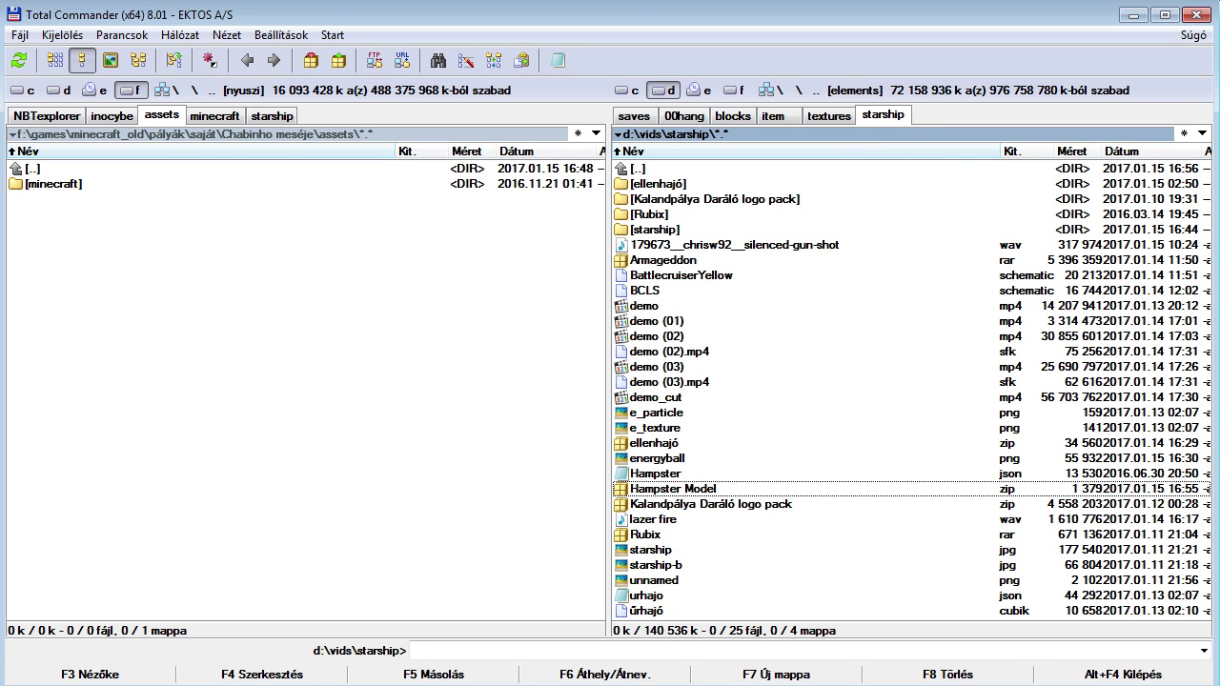
# - Open the extracted Hampster.json in the text editor and examine where its textures and elements sections begin
pyautogui.click(656, 473)
pyautogui.click(656, 474)
pyautogui.press('Escape')
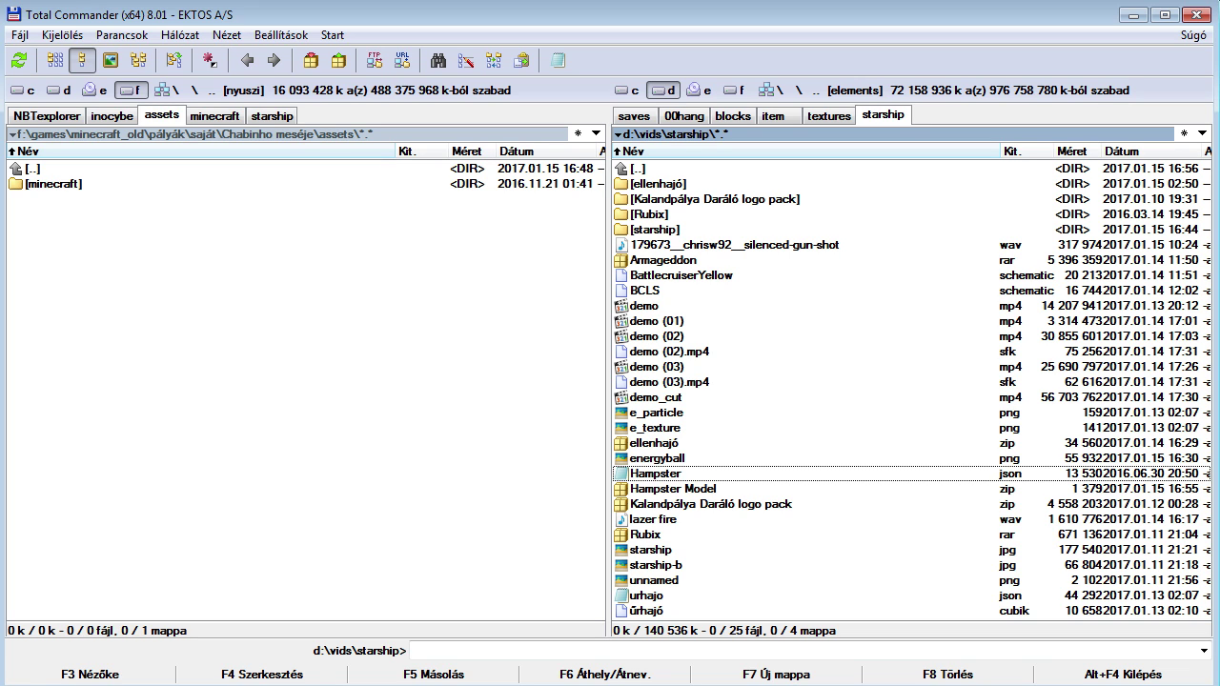
pyautogui.press('F4')
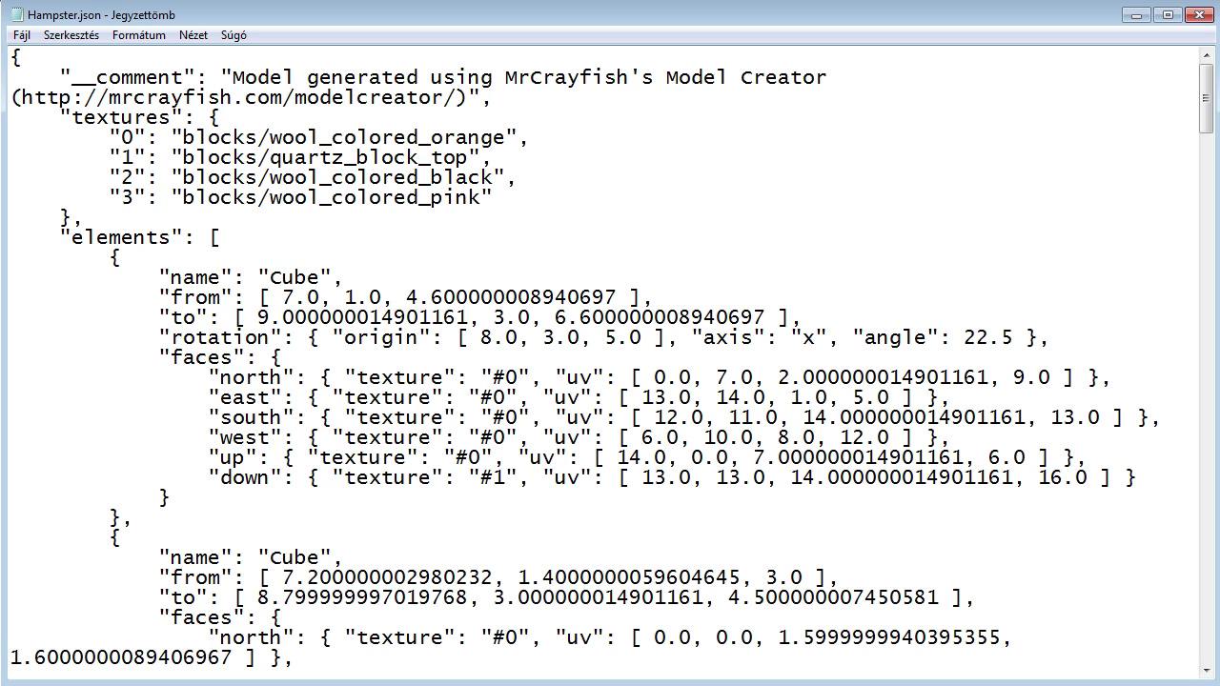
pyautogui.moveTo(72, 116); pyautogui.dragTo(183, 117)
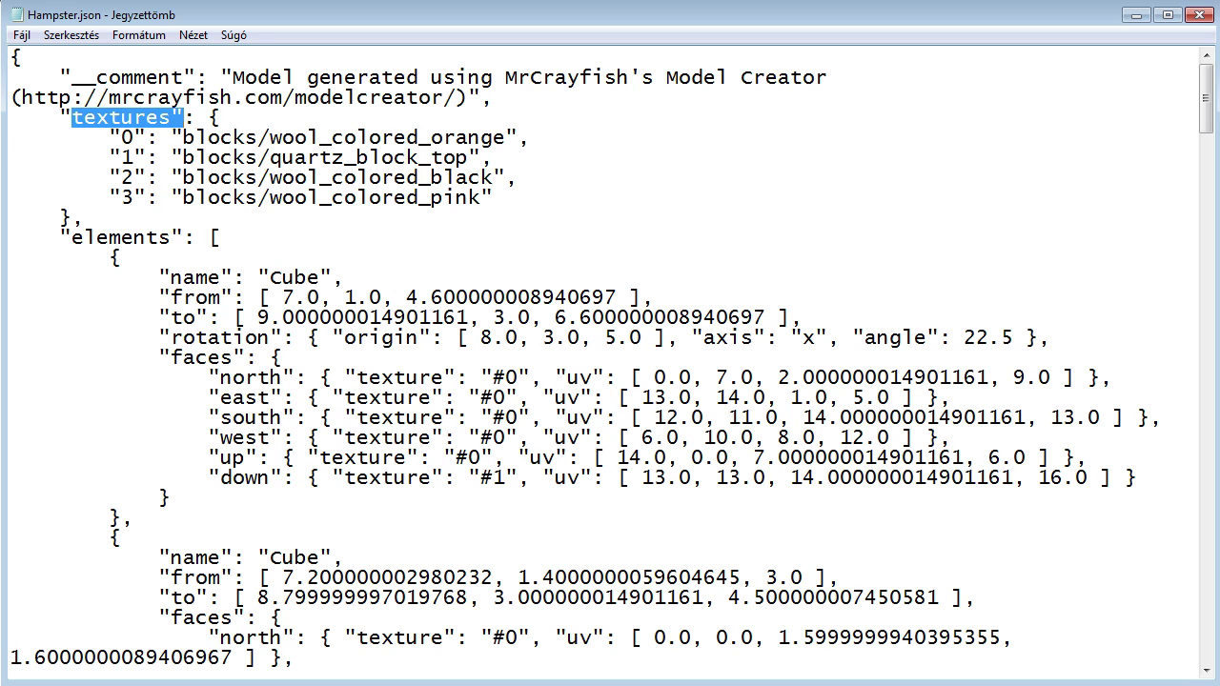
pyautogui.doubleClick(126, 238)
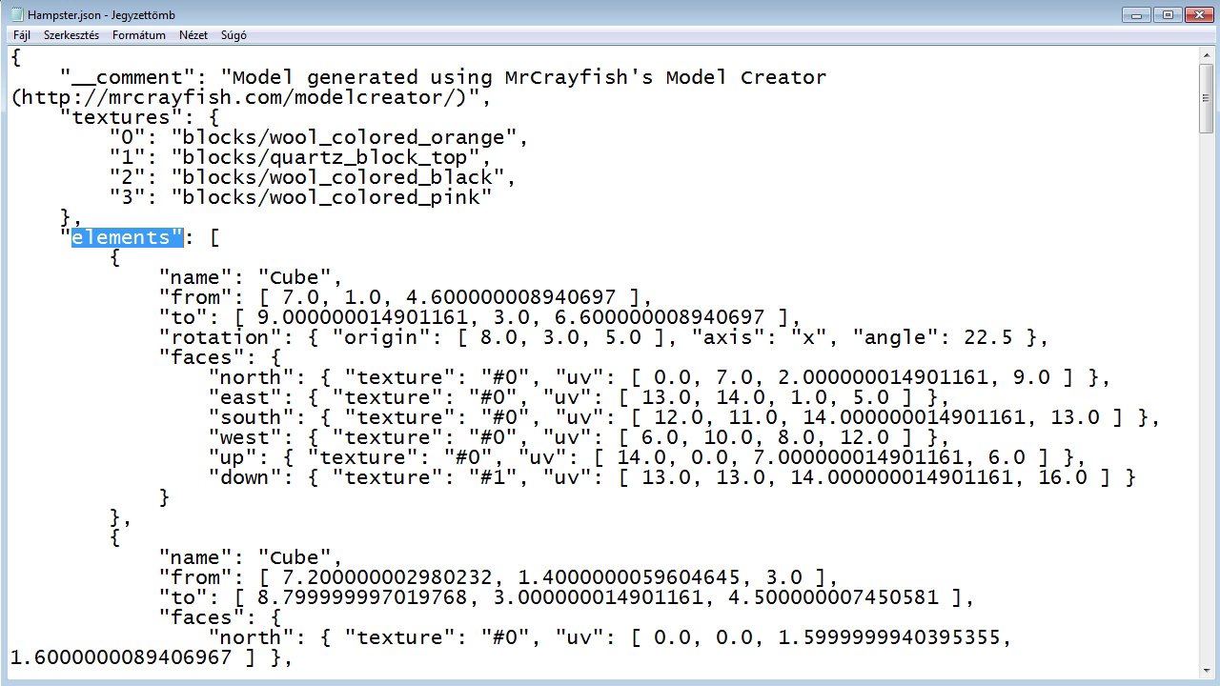
# - Examine the first cube's name, from, to and face entries and the following elements, and close Hampster.json
pyautogui.scroll(-3, 610, 362)
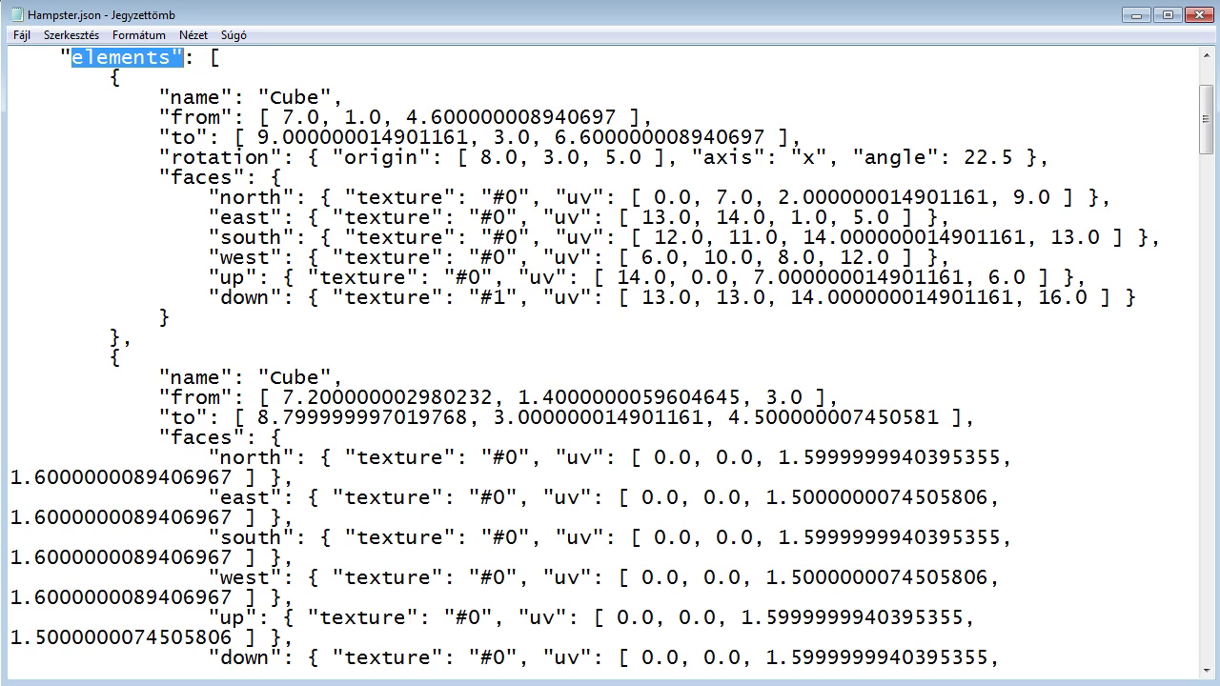
pyautogui.doubleClick(186, 97)
pyautogui.doubleClick(186, 117)
pyautogui.click(184, 137)
pyautogui.moveTo(159, 137); pyautogui.dragTo(235, 136)
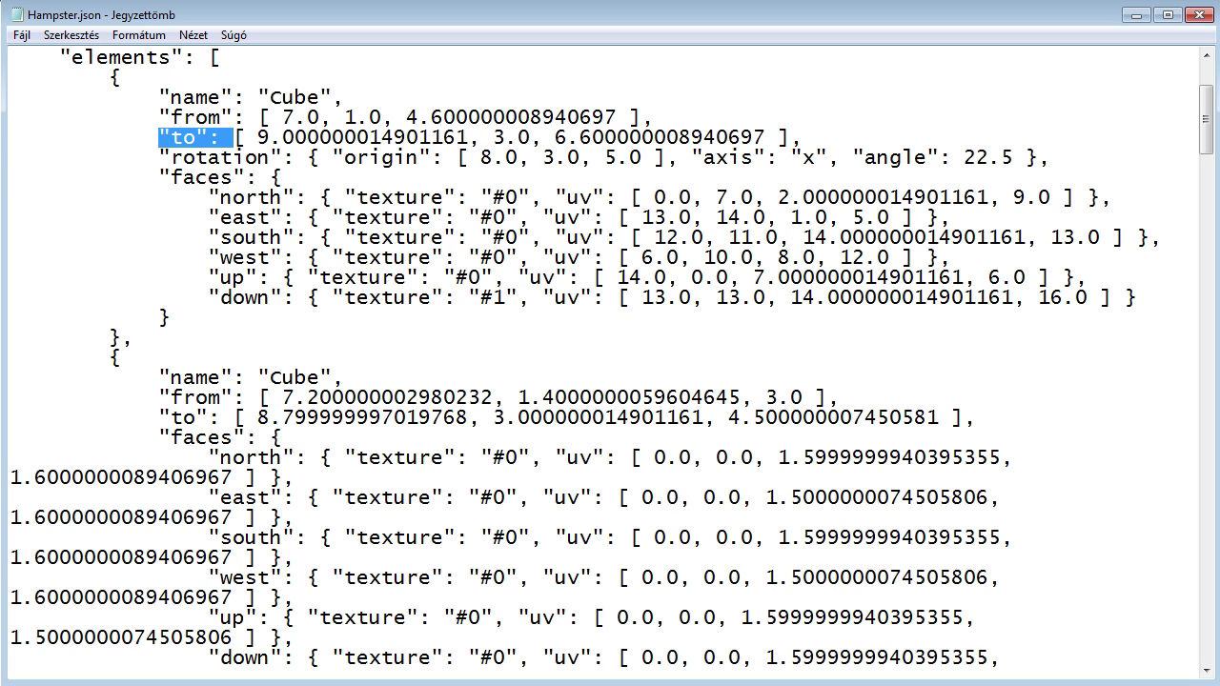
pyautogui.click(618, 278)
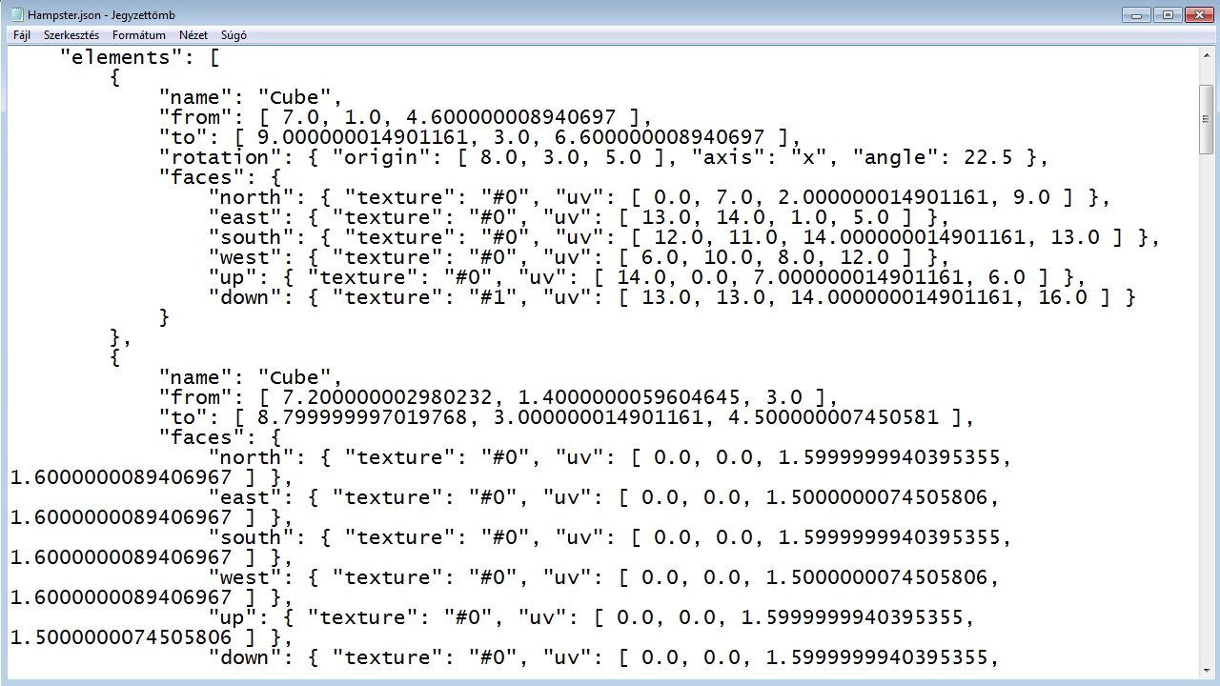
pyautogui.scroll(-8, 610, 363)
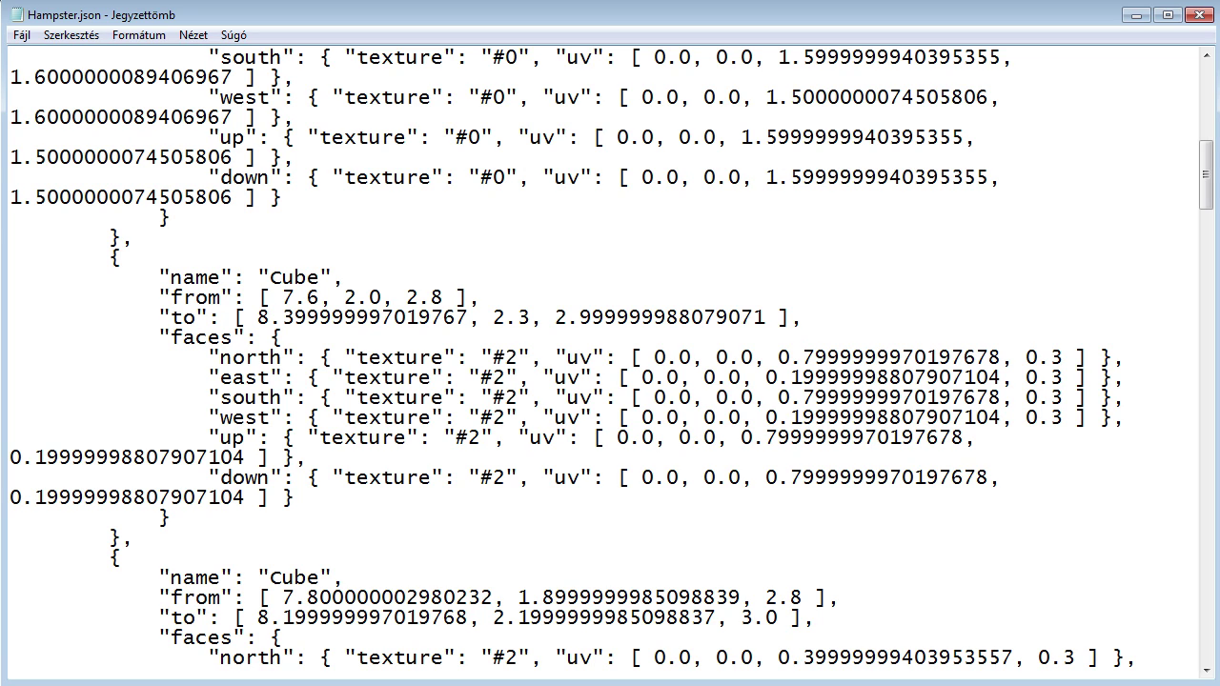
pyautogui.hotkey('alt', 'F4')
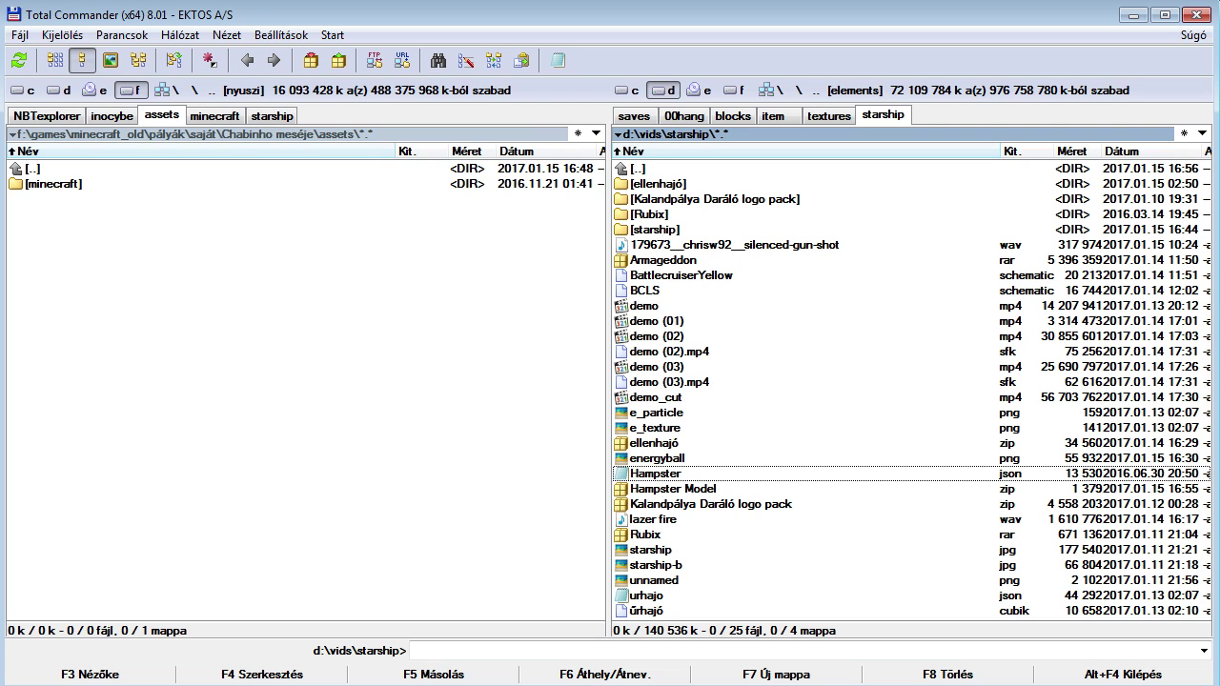
# - Go to the assets\minecraft folder of the default resource pack in the file pane beside the starship folder
pyautogui.click(216, 115)
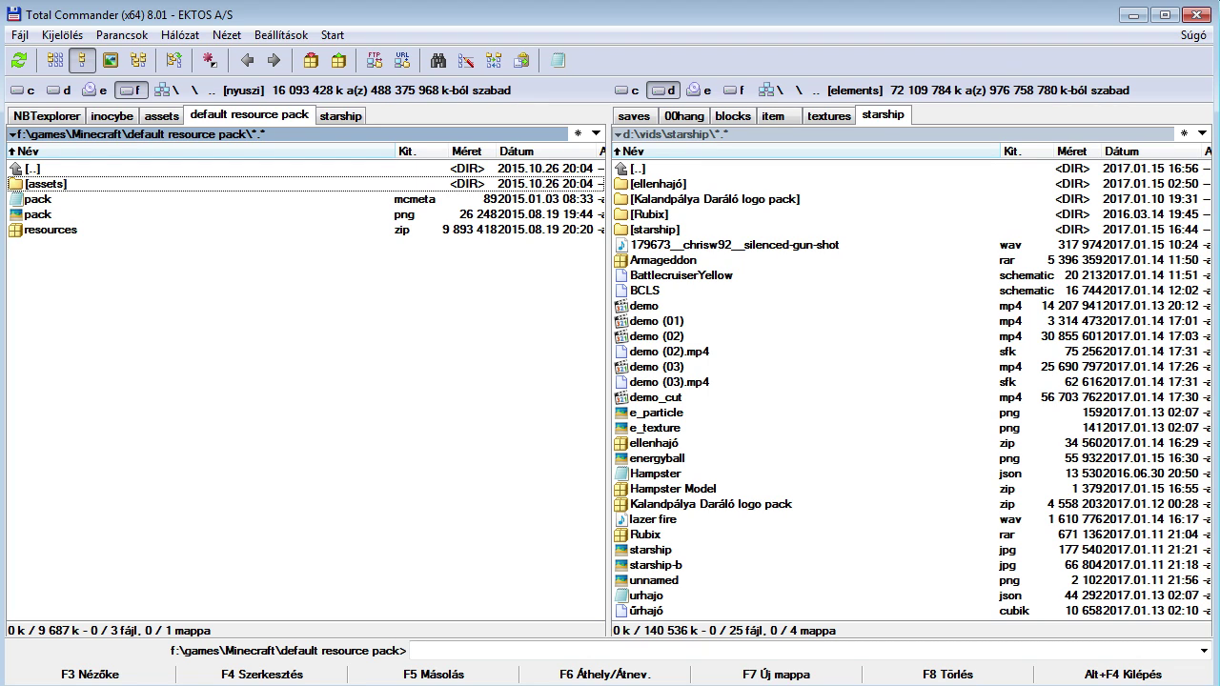
pyautogui.press('Return')
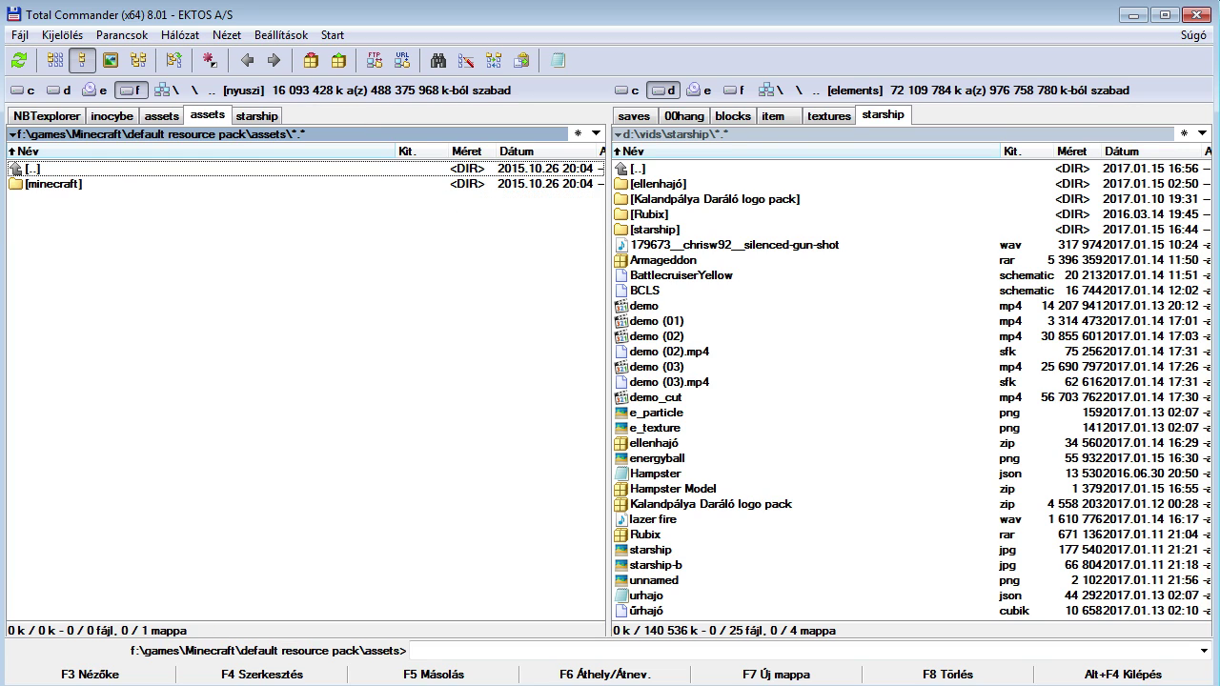
pyautogui.press('Down')
pyautogui.press('Return')
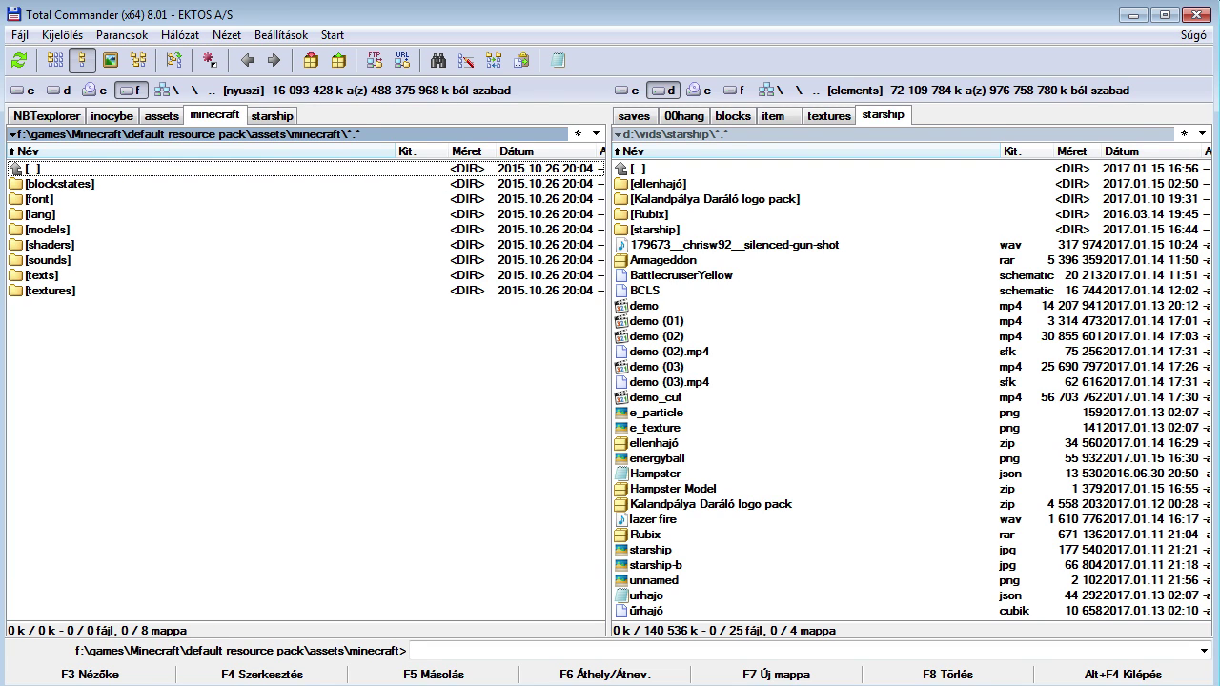
# - Review the resource pack's textures, models and sounds folders, and open the block folder inside models
pyautogui.press('End')
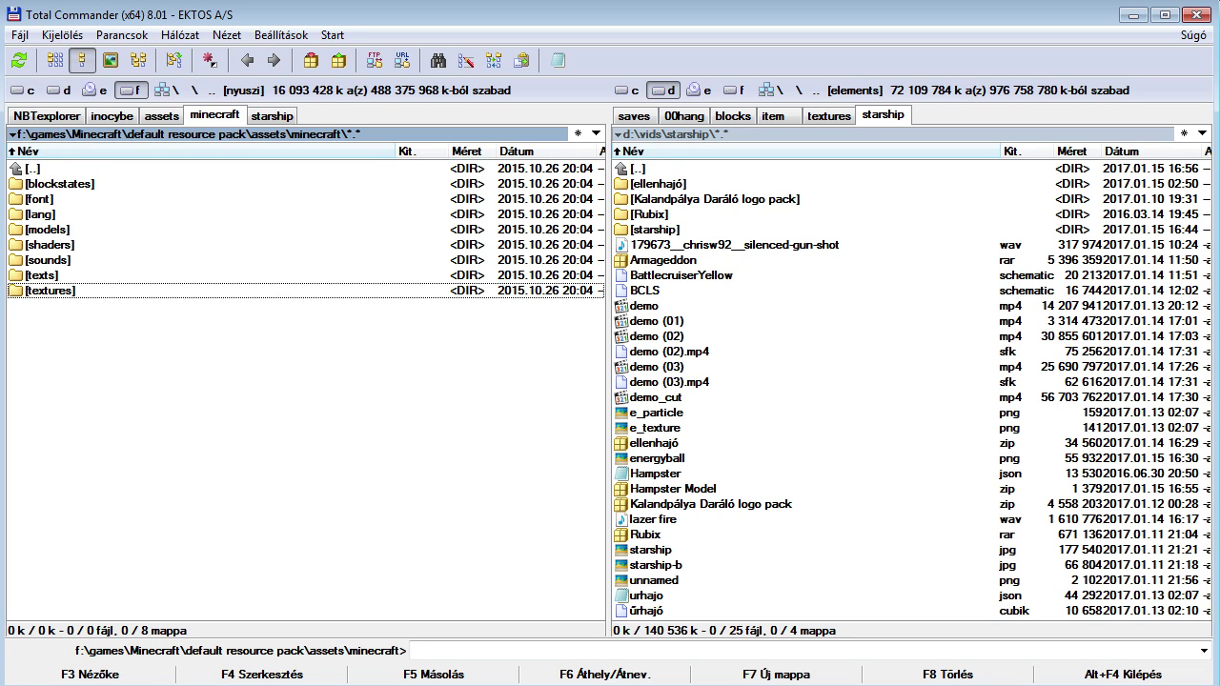
pyautogui.click(47, 229)
pyautogui.click(47, 260)
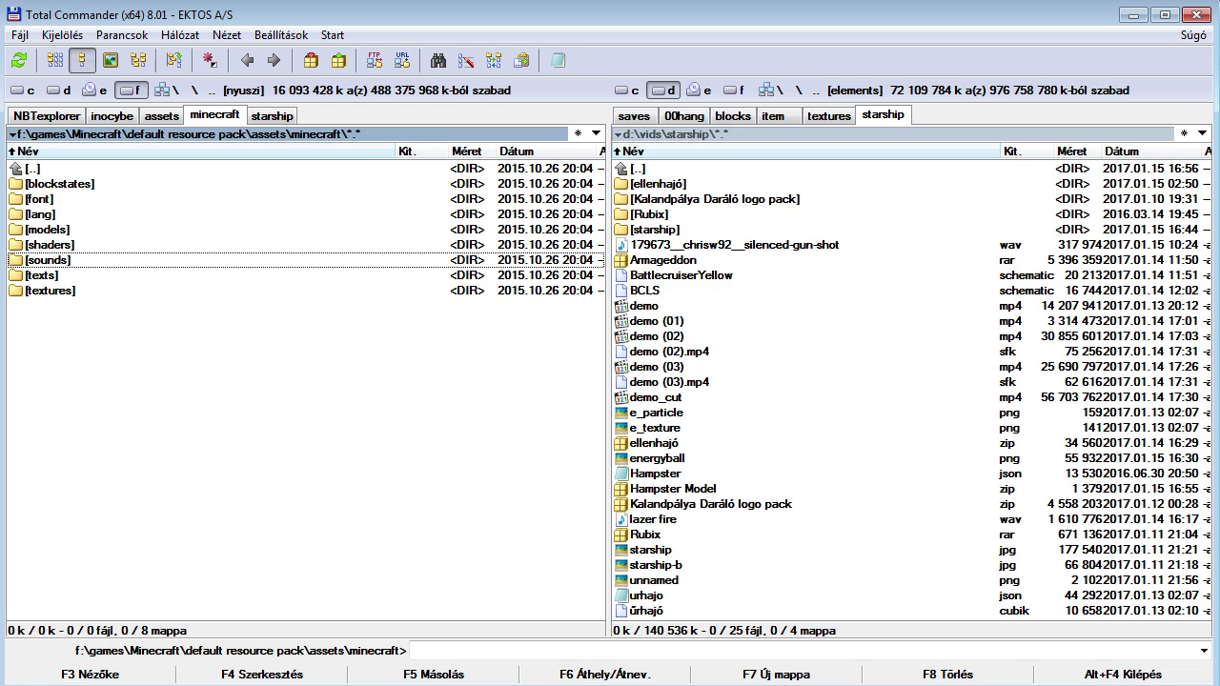
pyautogui.press('Up')
pyautogui.press('Up')
pyautogui.press('Return')
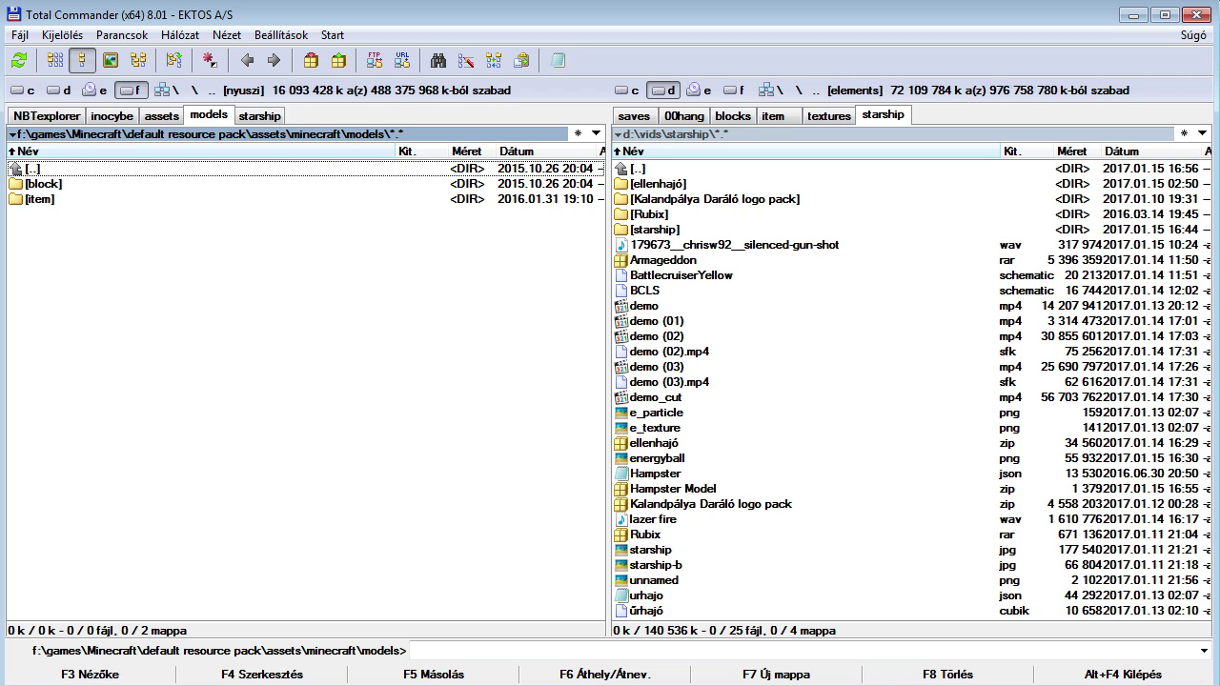
pyautogui.press('Down')
pyautogui.press('Return')
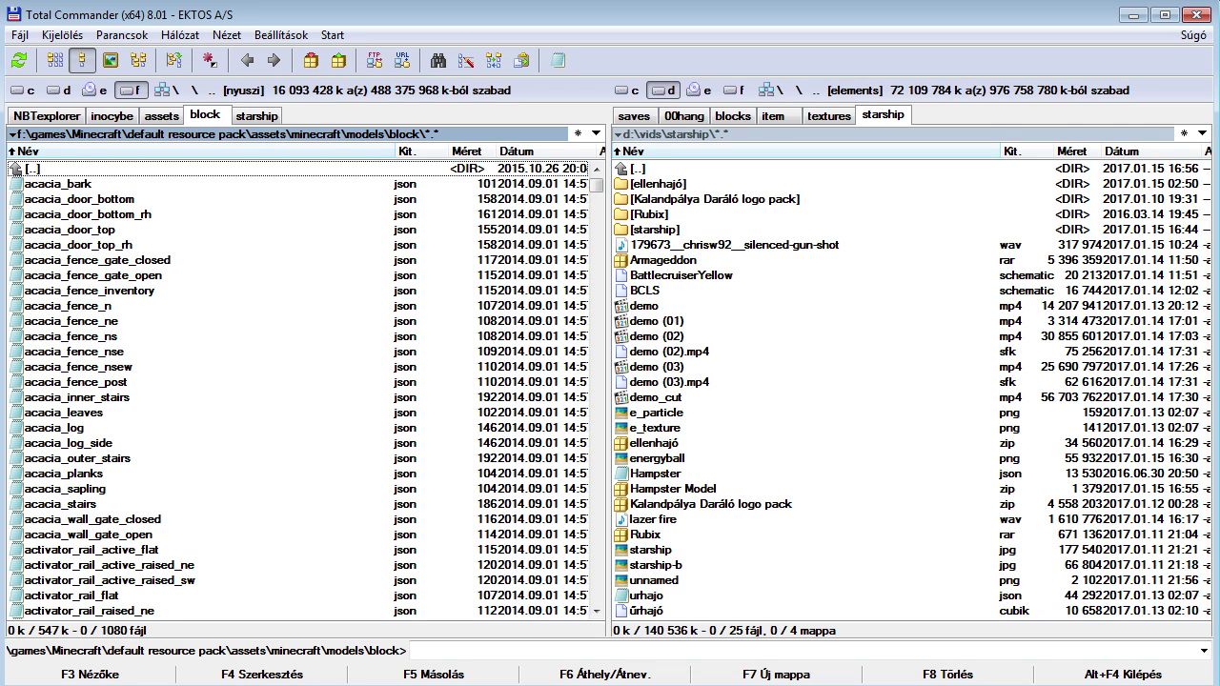
# - Find the sand model in the default pack's models\block folder and open sand.json in the text editor
pyautogui.moveTo(597, 186); pyautogui.dragTo(597, 509)
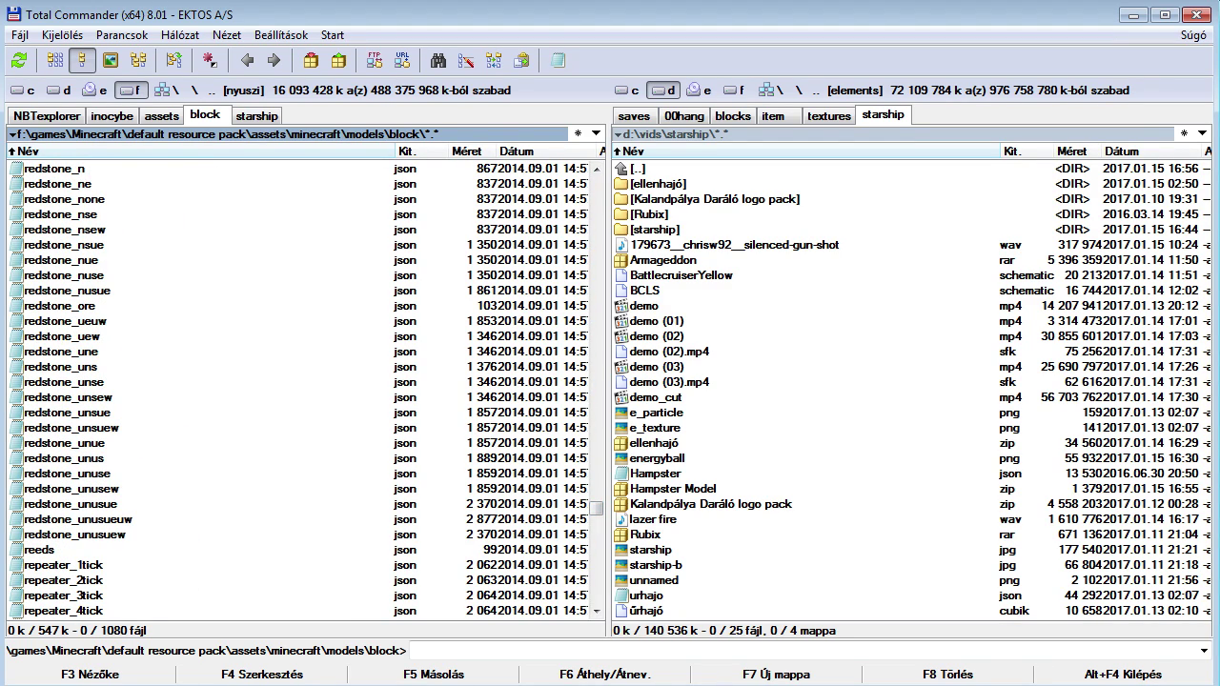
pyautogui.click(191, 291)
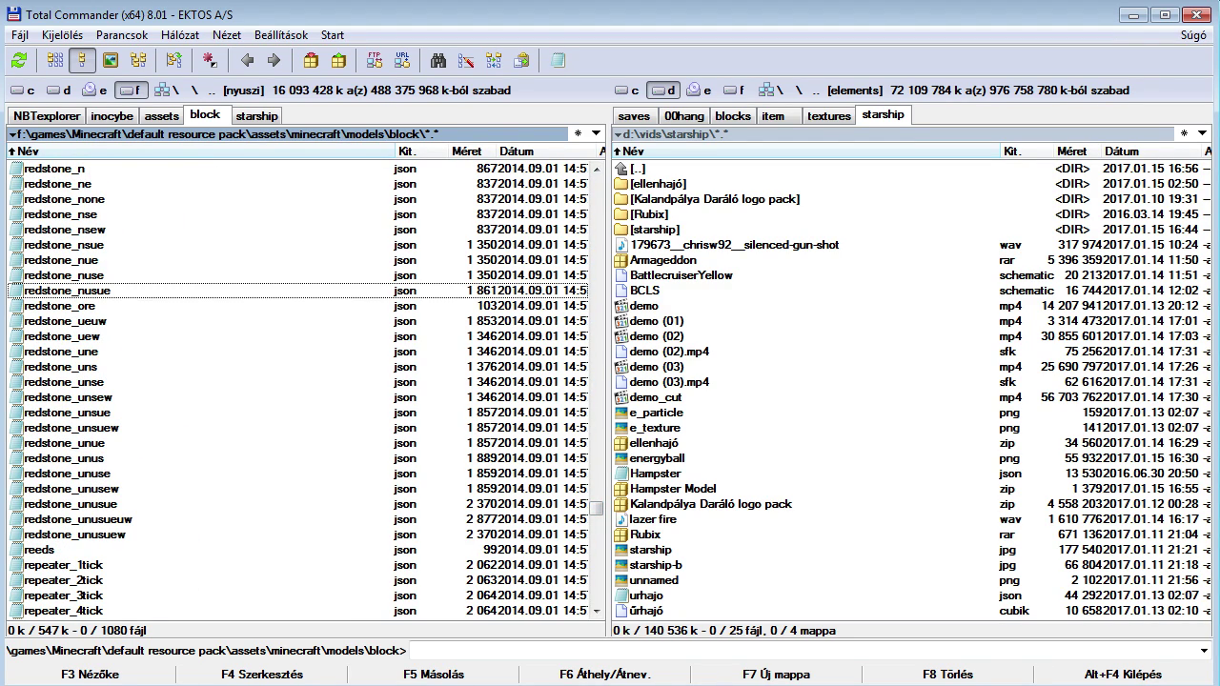
pyautogui.click(190, 169)
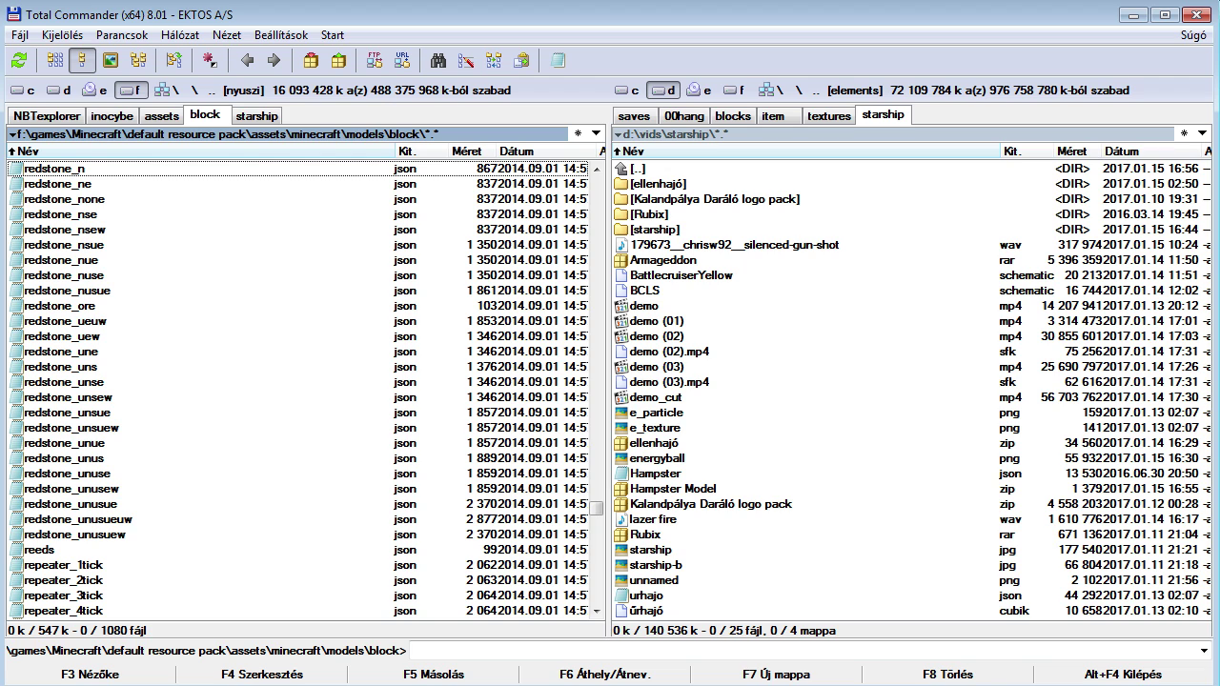
pyautogui.scroll(-12, 298, 391)
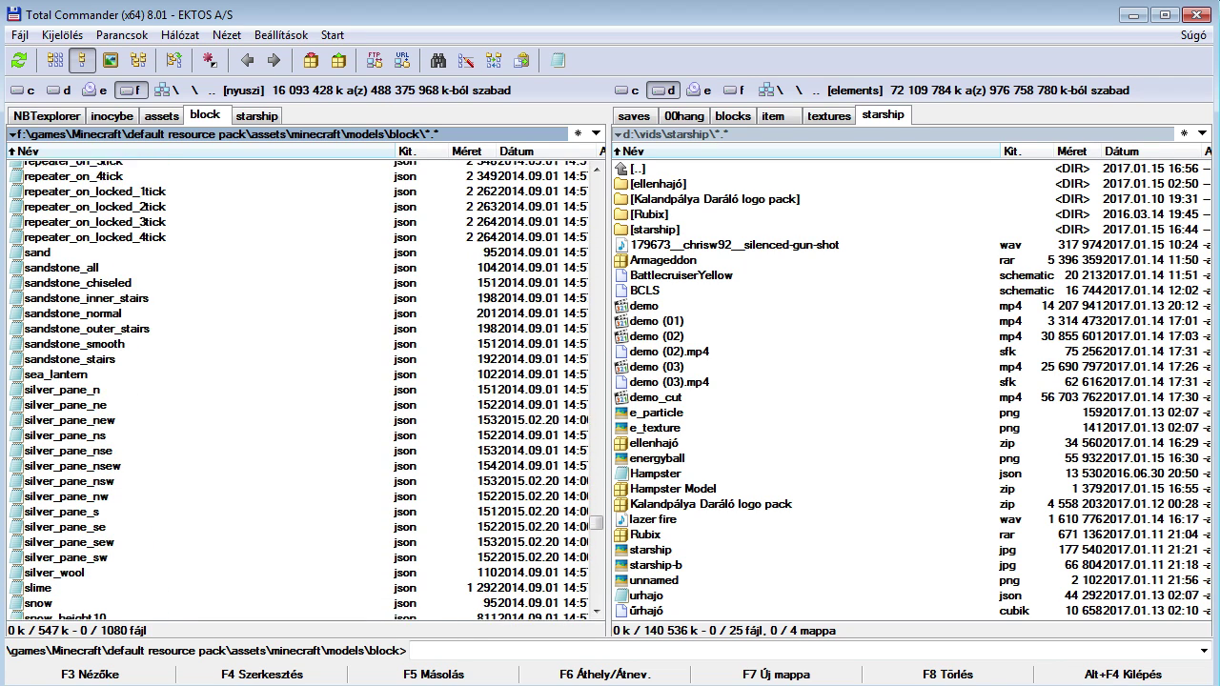
pyautogui.scroll(1, 298, 391)
pyautogui.click(190, 305)
pyautogui.press('F4')
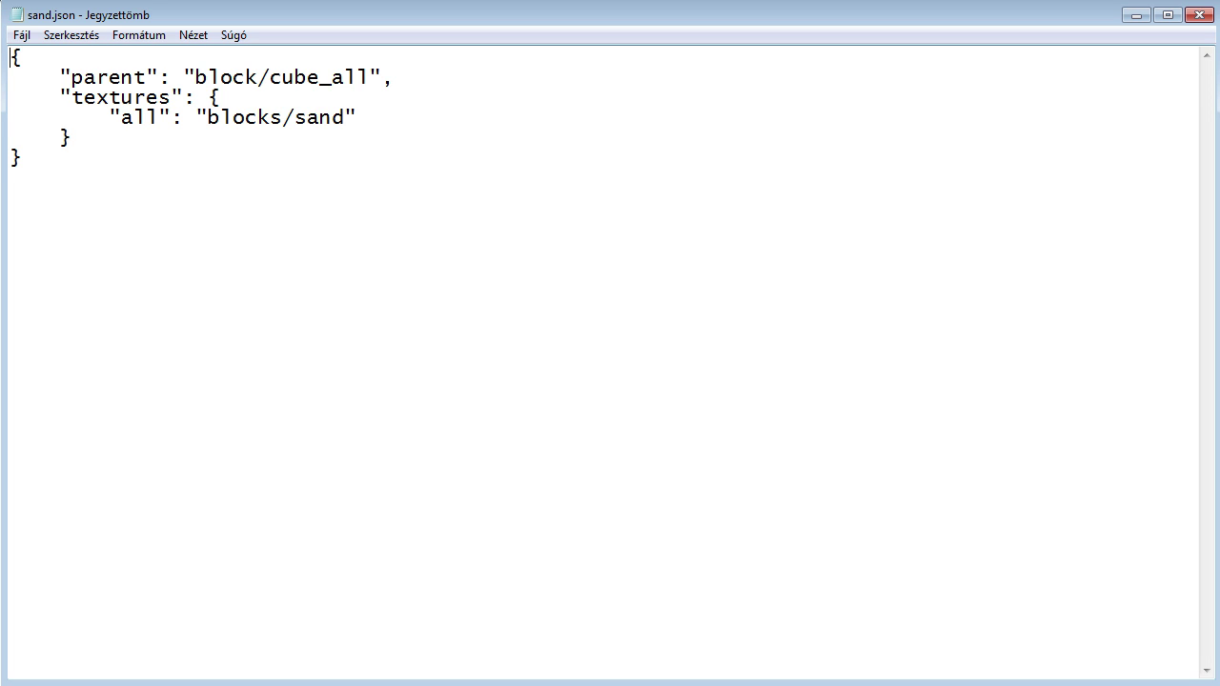
# - Examine the parent entry and its cube_all reference in sand.json, and close the file
pyautogui.moveTo(270, 77); pyautogui.dragTo(370, 77)
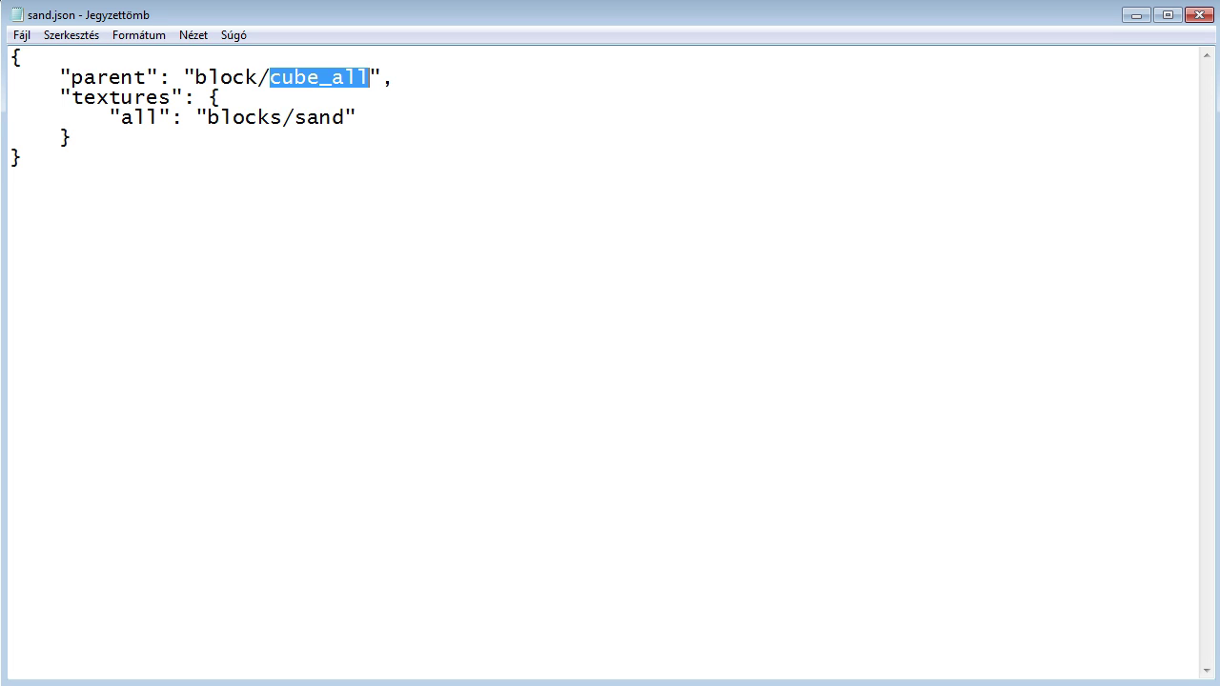
pyautogui.moveTo(59, 77); pyautogui.dragTo(183, 77)
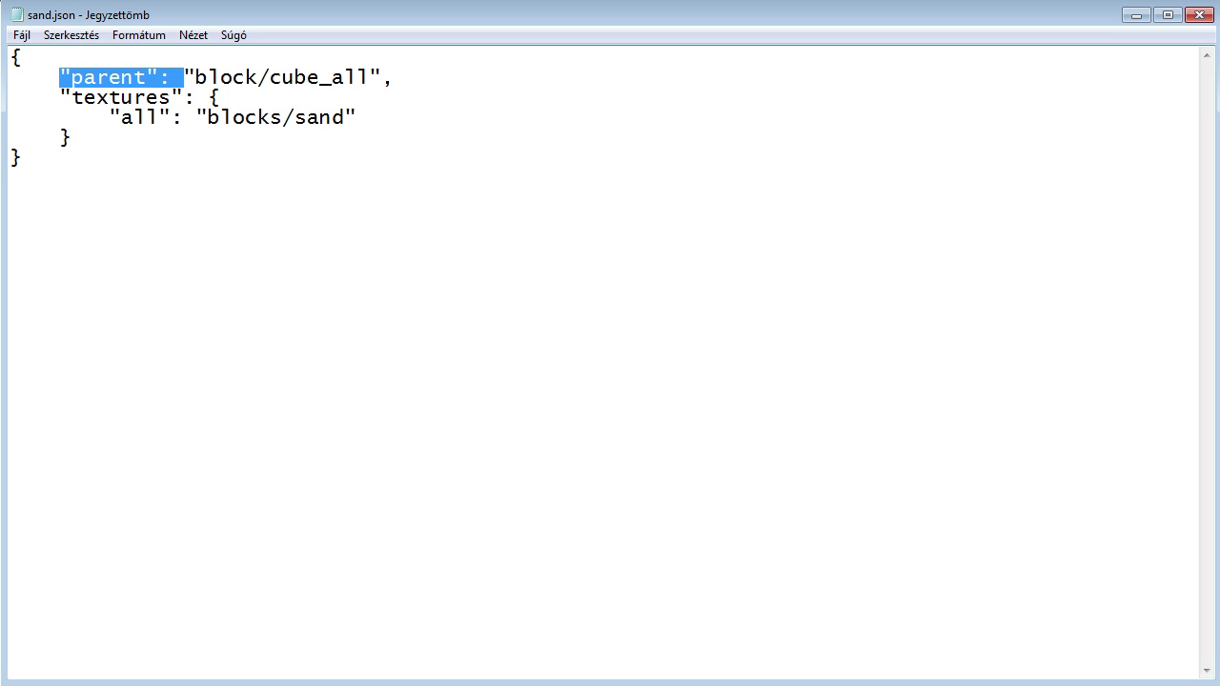
pyautogui.click(1199, 14)
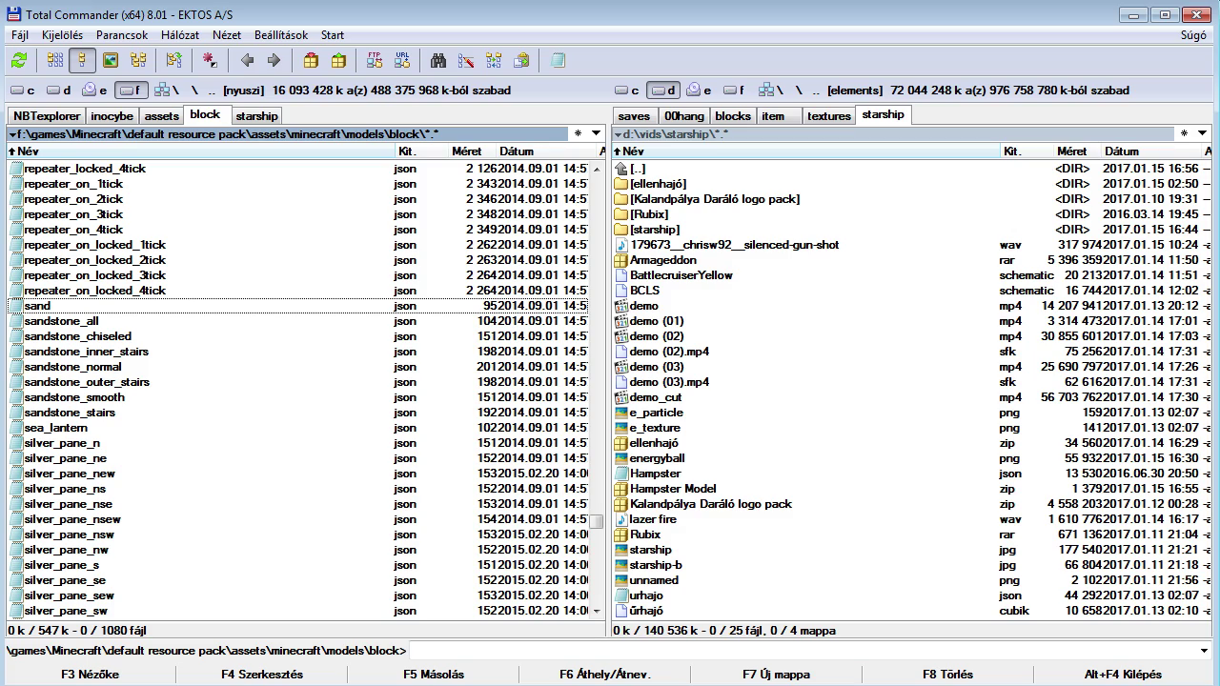
# - Reopen sand.json and Hampster.json in turn to compare their model definitions, closing each file
pyautogui.press('F4')
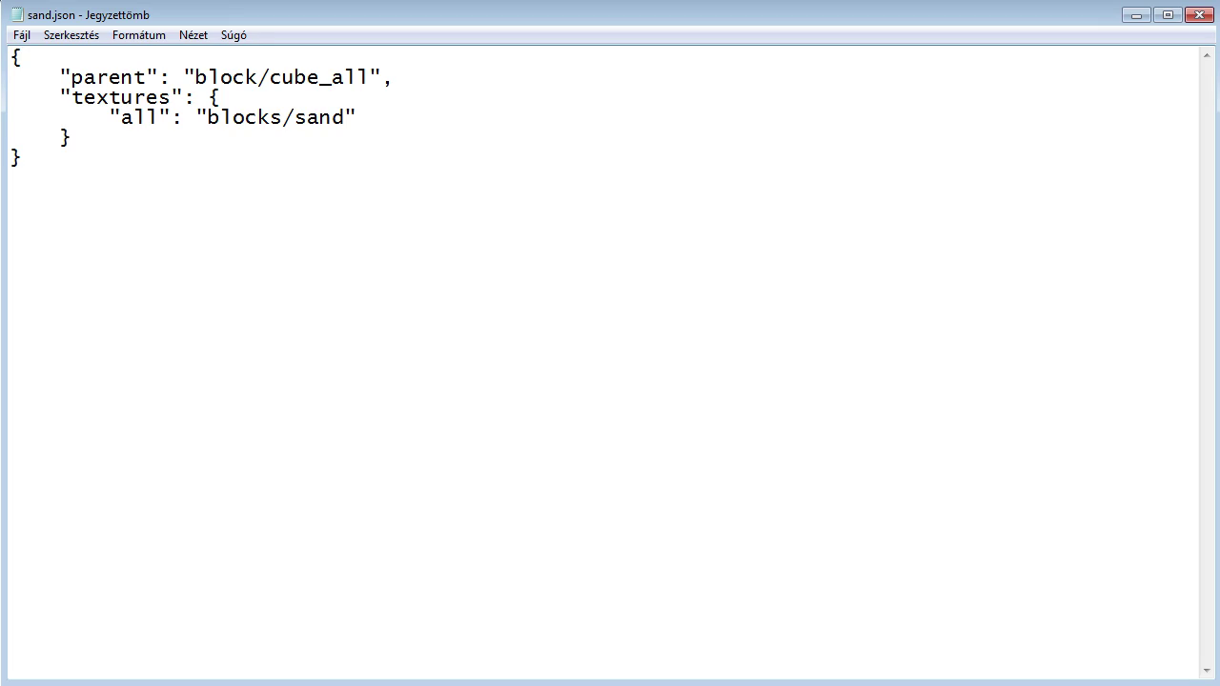
pyautogui.click(1200, 14)
pyautogui.press('Tab')
pyautogui.press('F4')
pyautogui.hotkey('alt', 'F4')
# - Return to the default pack's assets\minecraft folder and open its blockstates folder
pyautogui.moveTo(596, 522); pyautogui.dragTo(596, 181)
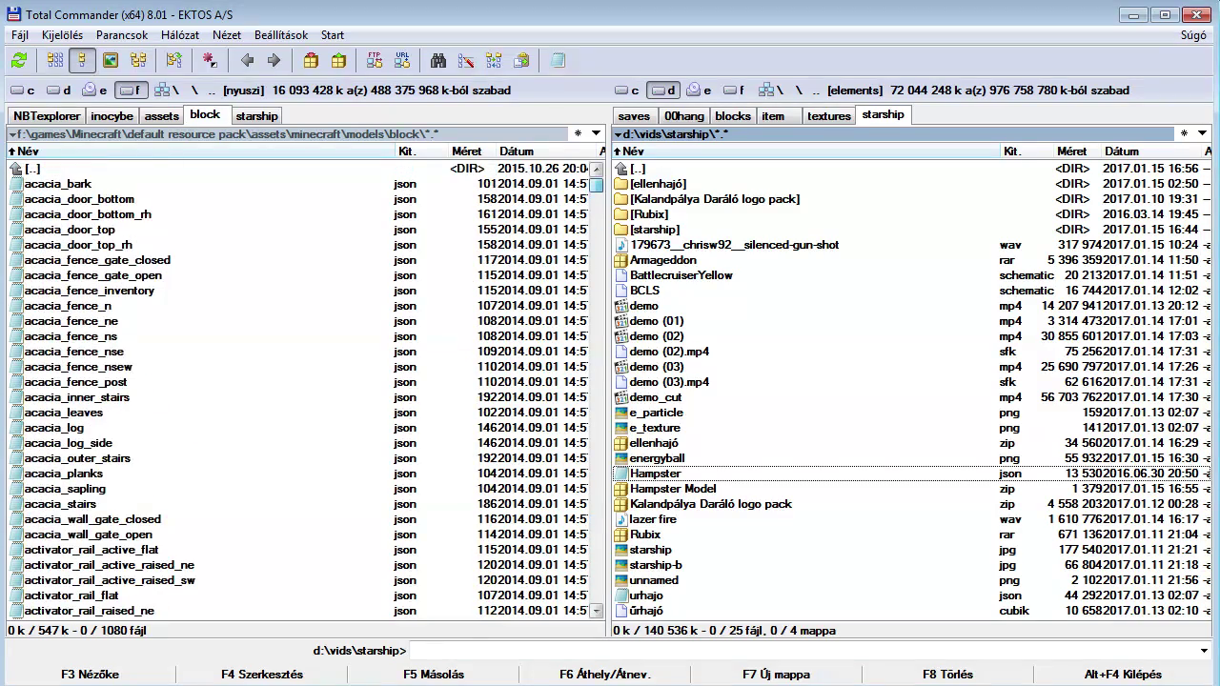
pyautogui.doubleClick(33, 169)
pyautogui.press('Up')
pyautogui.press('Return')
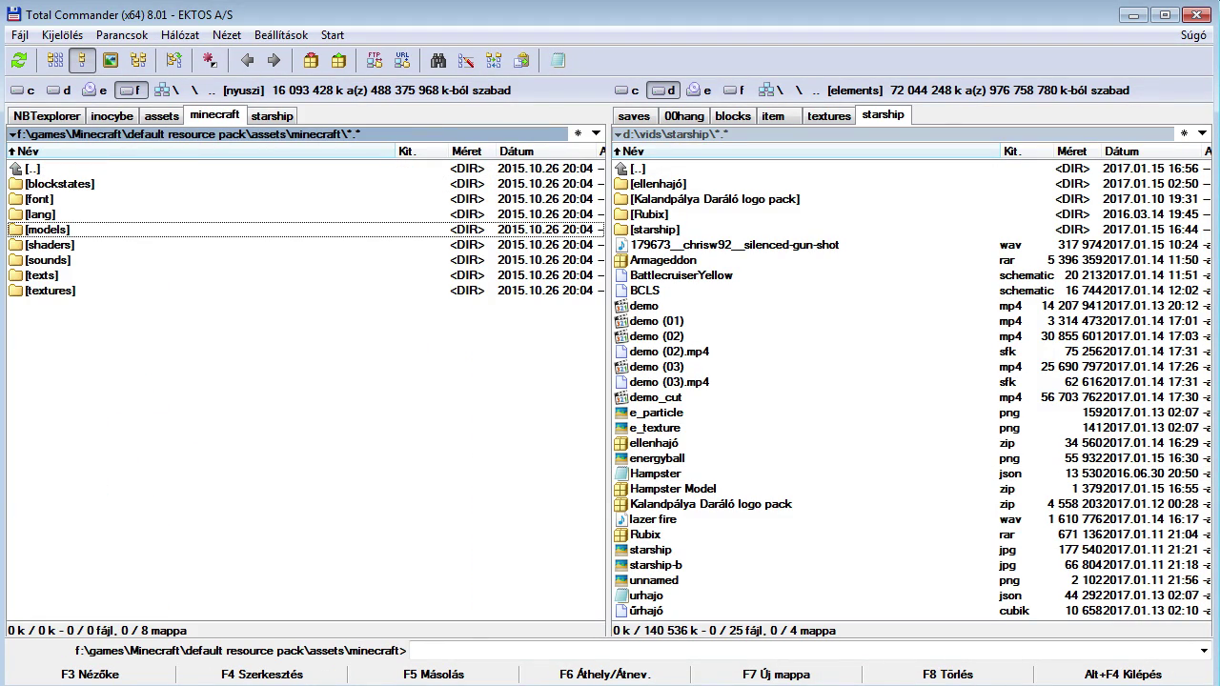
pyautogui.press('Up')
pyautogui.press('Up')
pyautogui.press('Up')
pyautogui.press('Return')
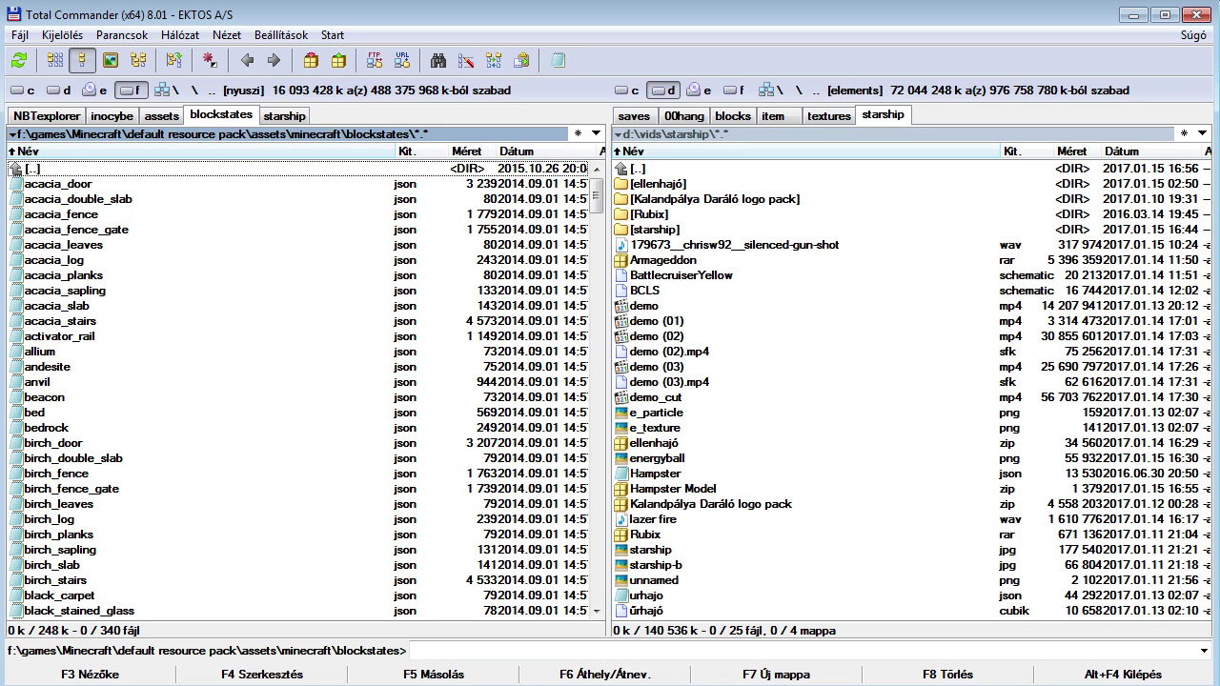
# - Examine the model variants and y rotation entries in acacia_door.json, close it, and return to the minecraft folder
pyautogui.press('Down')
pyautogui.press('F4')
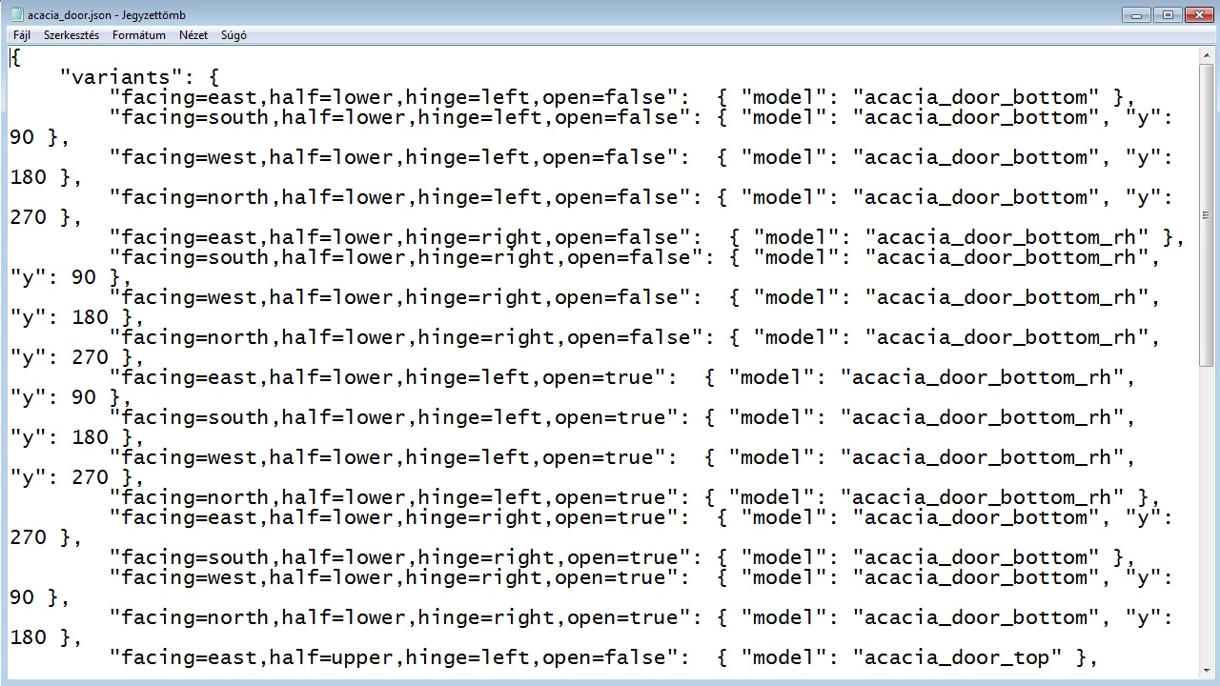
pyautogui.scroll(-8, 609, 362)
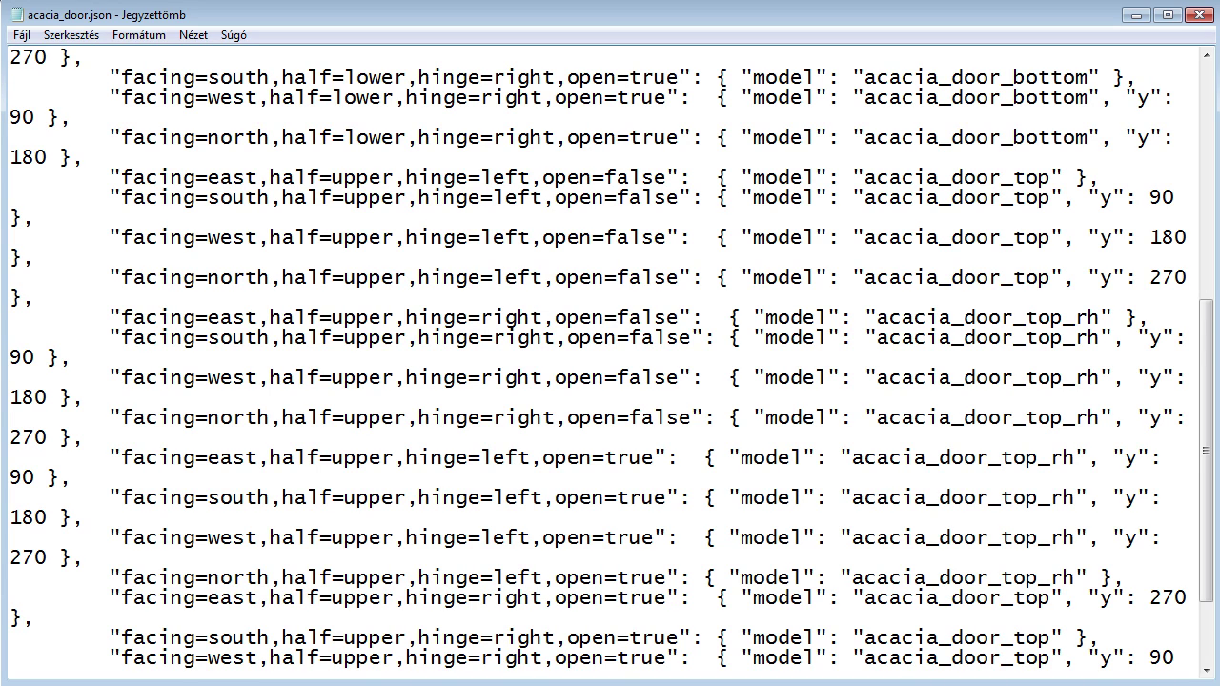
pyautogui.moveTo(1138, 337); pyautogui.dragTo(1197, 338)
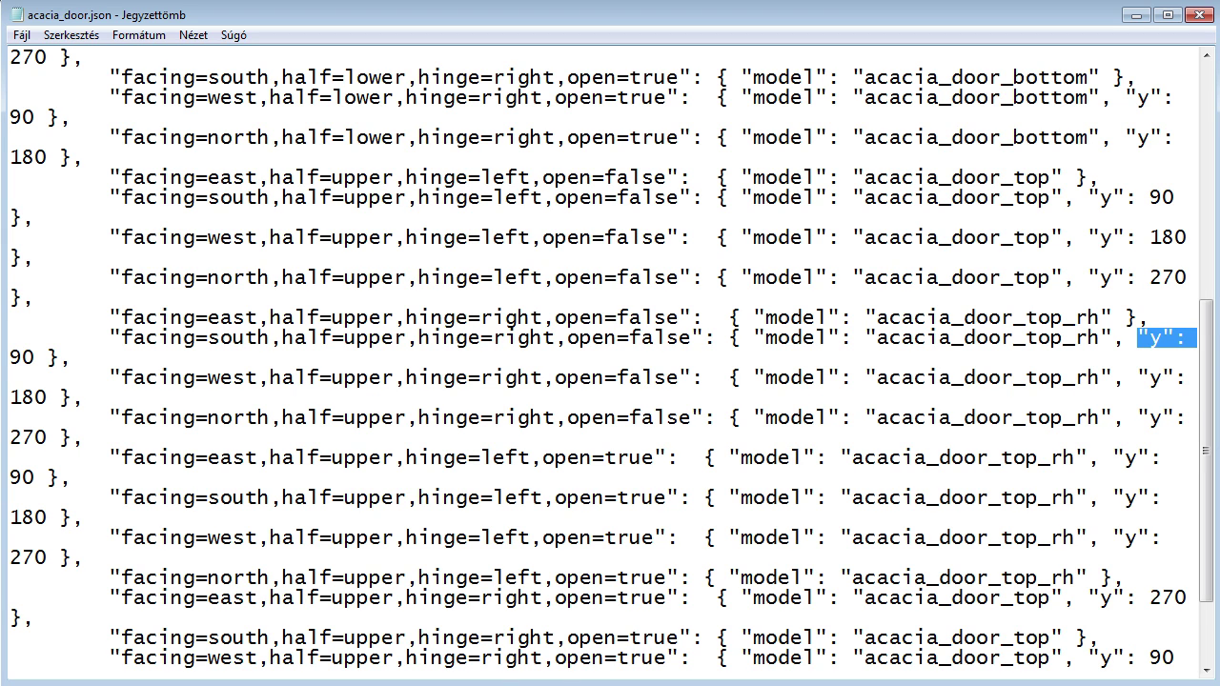
pyautogui.click(1198, 15)
pyautogui.press('Up')
pyautogui.press('Return')
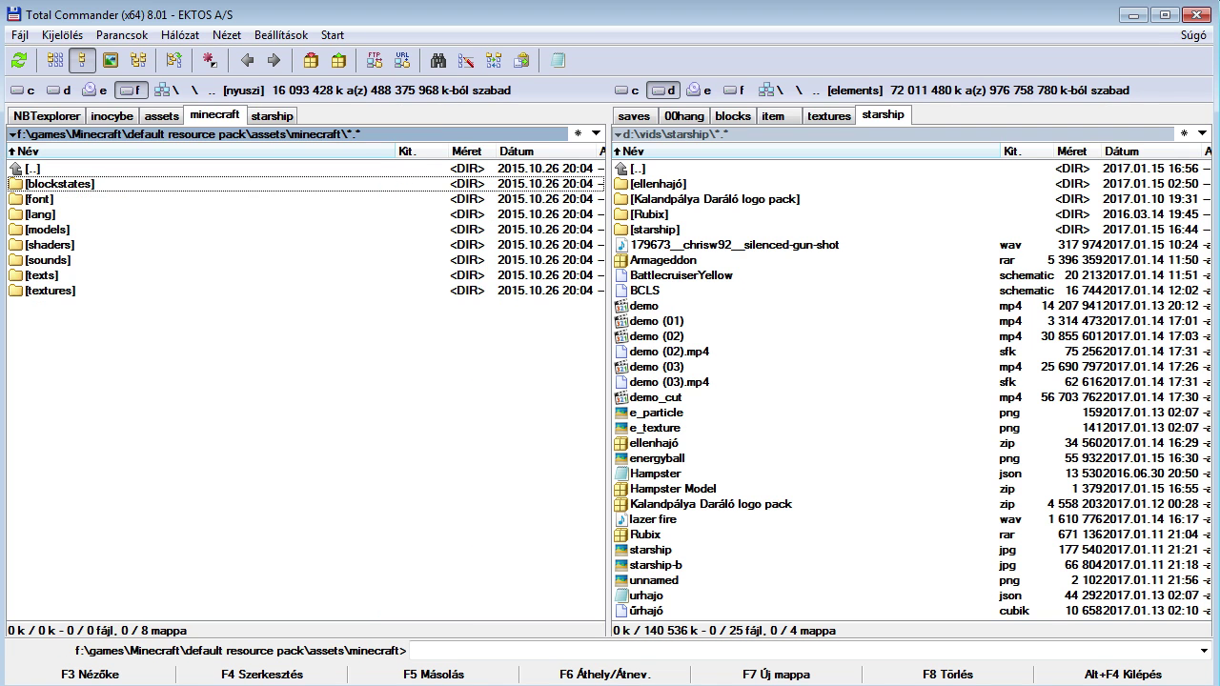
# - Open the assets\minecraft folder of the starship resource pack
pyautogui.press('Down')
pyautogui.press('Down')
pyautogui.press('Down')
pyautogui.press('Tab')
pyautogui.press('Return')
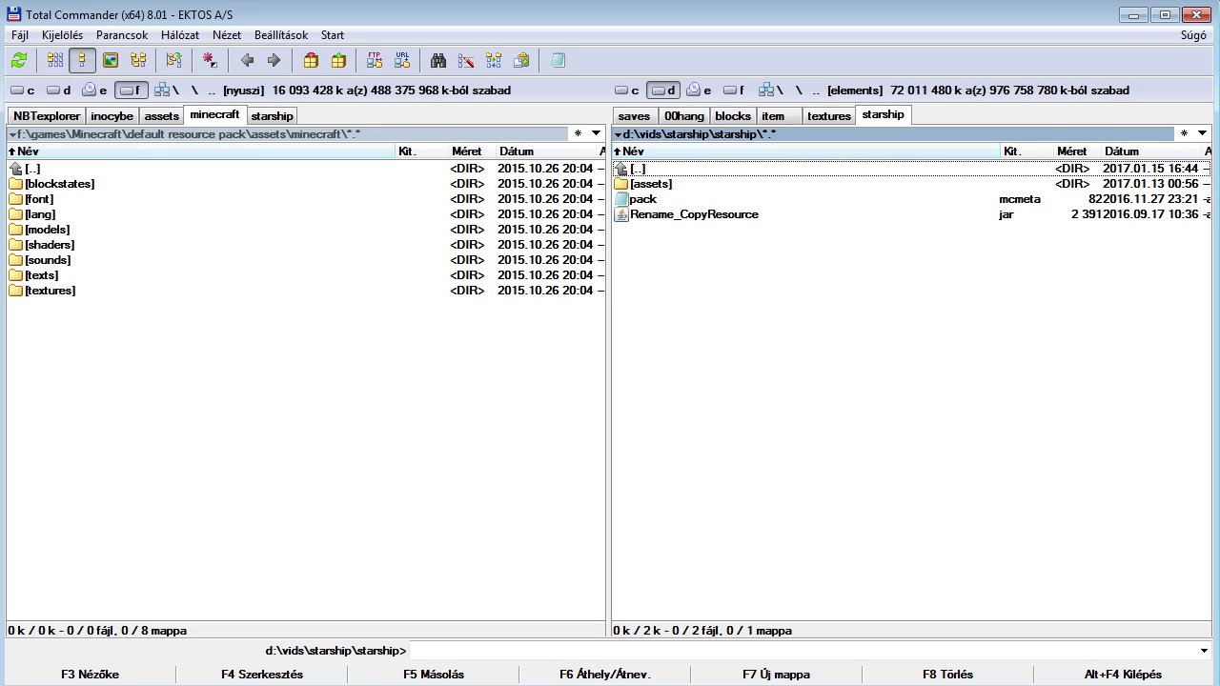
pyautogui.press('Down')
pyautogui.press('Return')
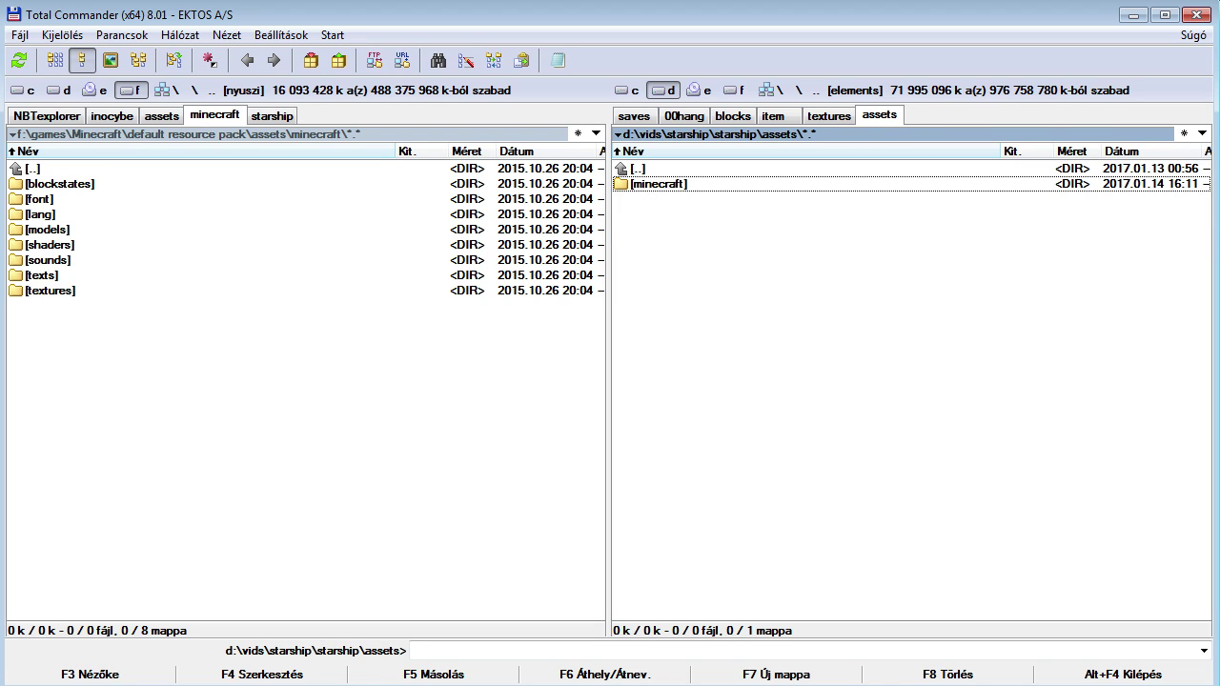
pyautogui.press('Down')
pyautogui.press('Return')
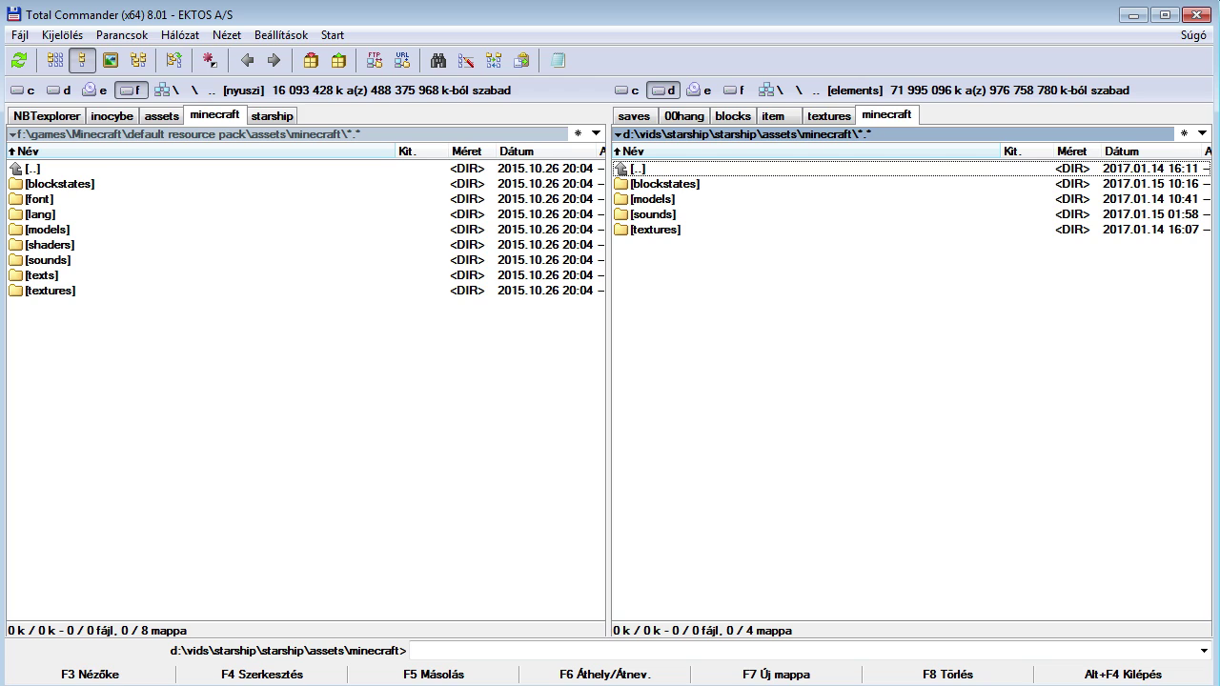
# - Copy Hampster.json into the starship pack's models\block folder
pyautogui.press('Down')
pyautogui.press('Down')
pyautogui.press('Return')
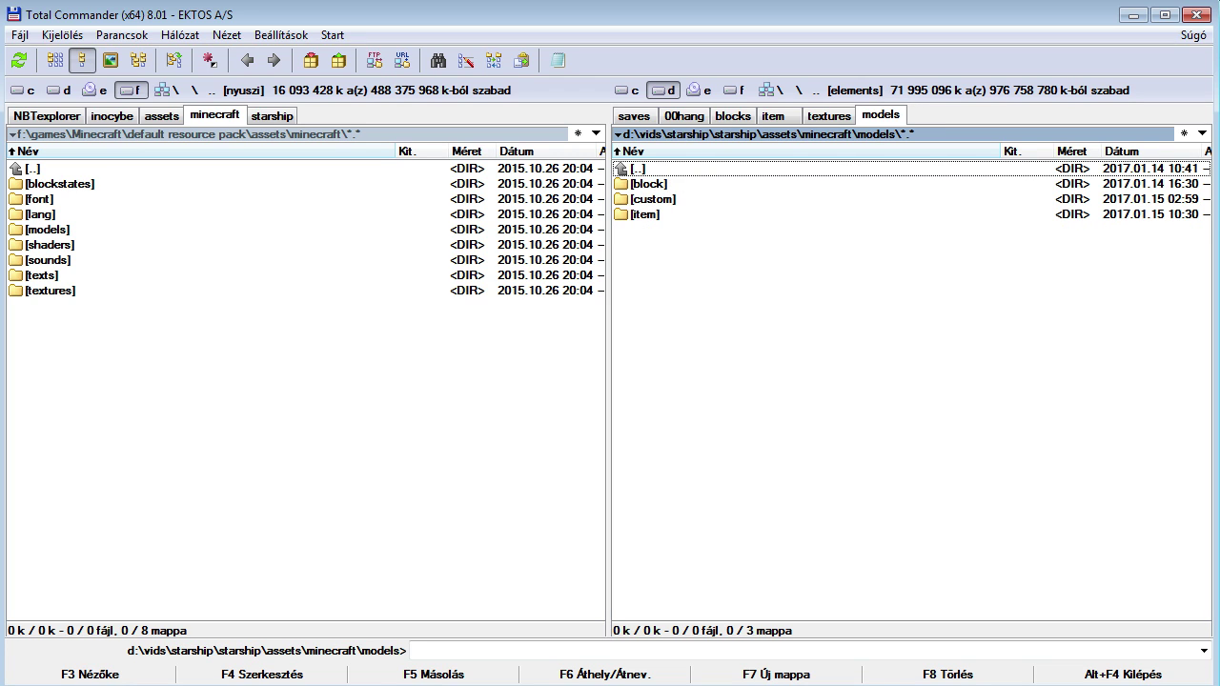
pyautogui.press('Down')
pyautogui.press('Return')
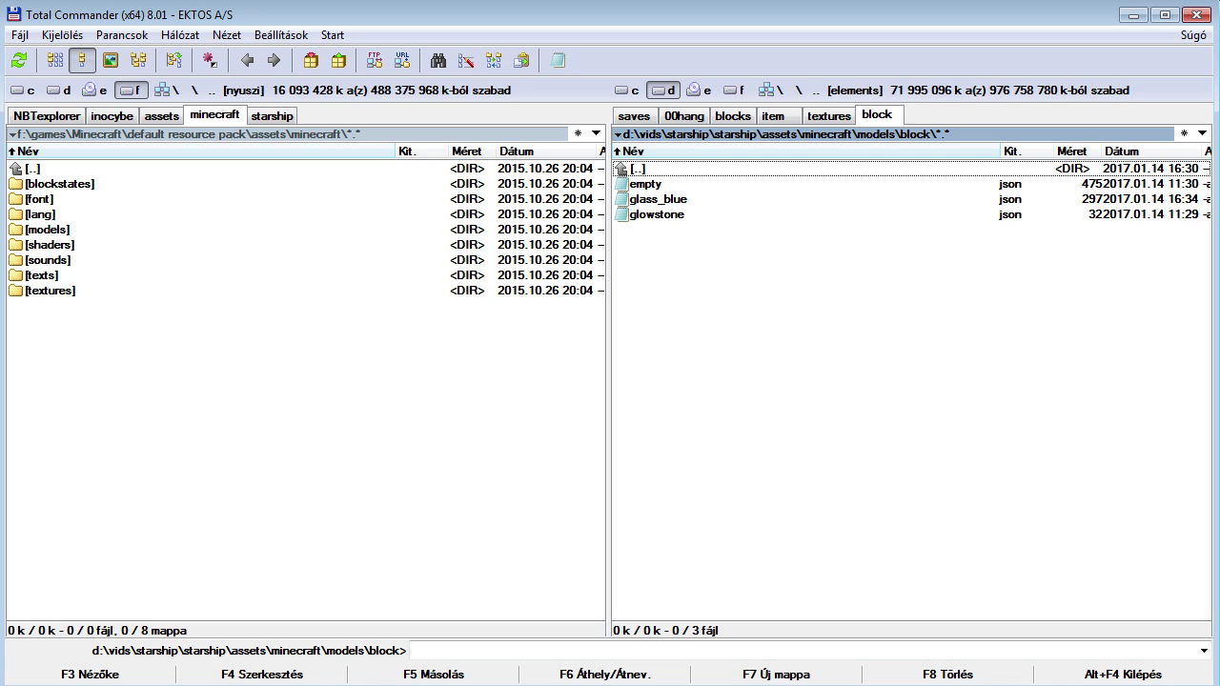
pyautogui.hotkey('ctrl', 'v')
# - Rename the copied Hampster.json as sand.json
pyautogui.rightClick(669, 230)
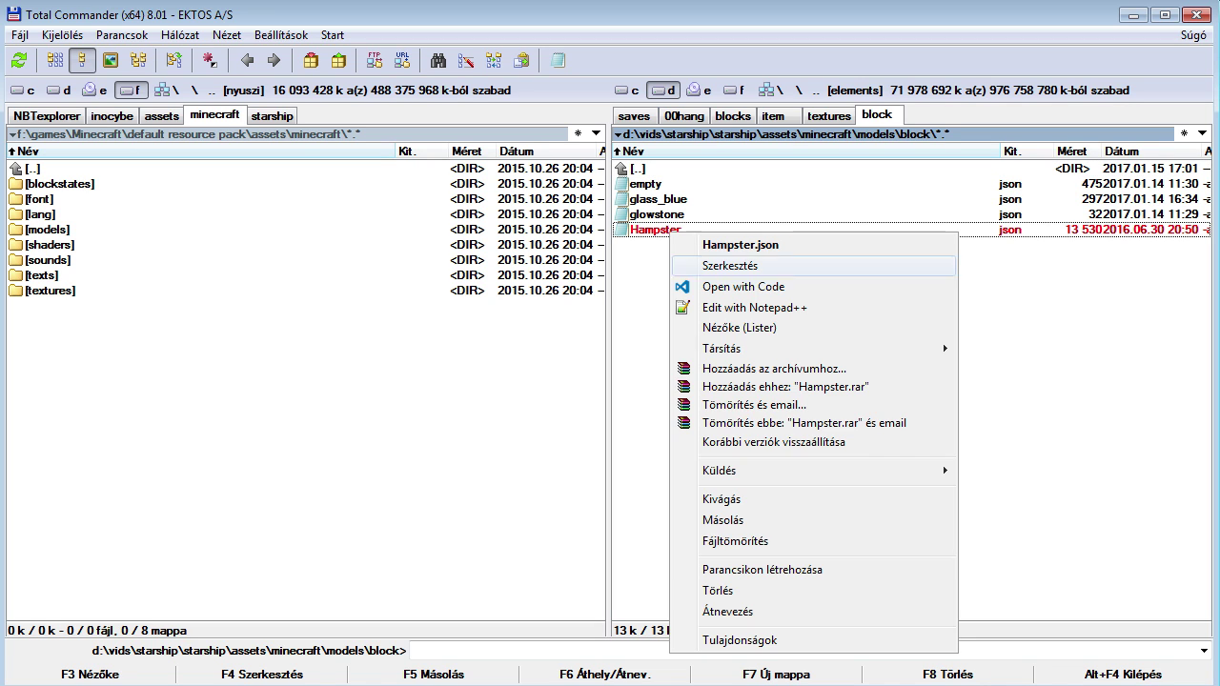
pyautogui.click(733, 611)
pyautogui.write('sand.json')
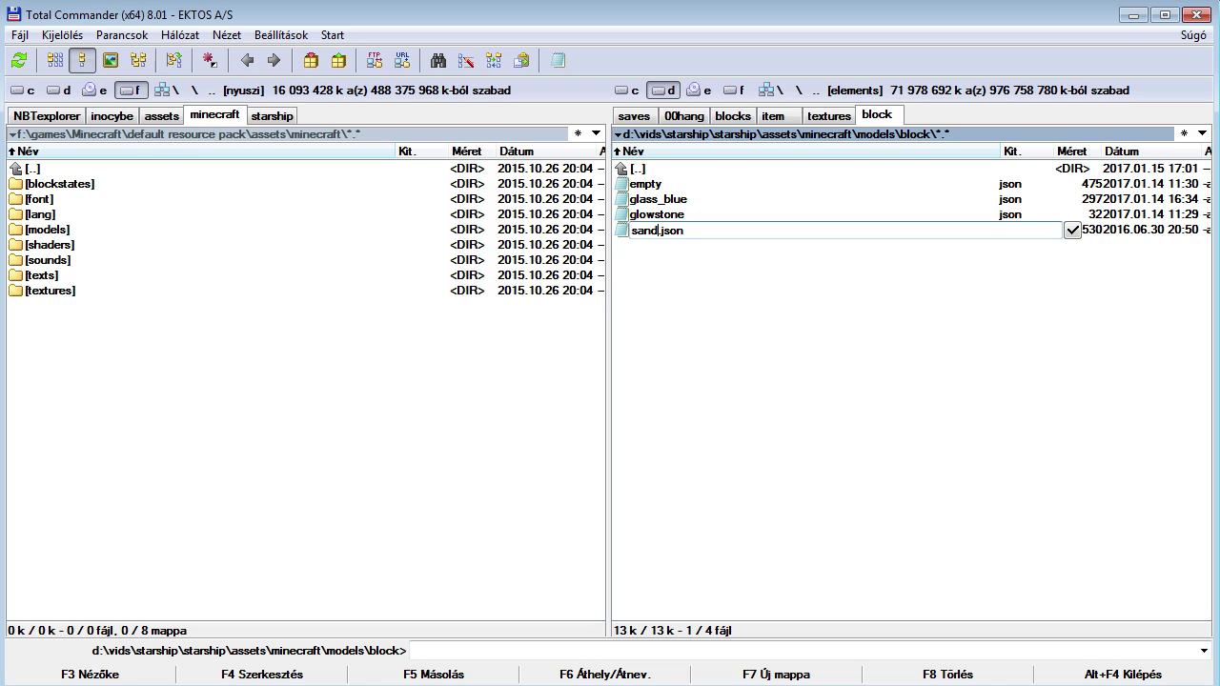
pyautogui.press('Return')
# - Compress the starship pack's assets folder and pack.mcmeta file together into a zip archive in the pack's root folder
pyautogui.click(780, 136)
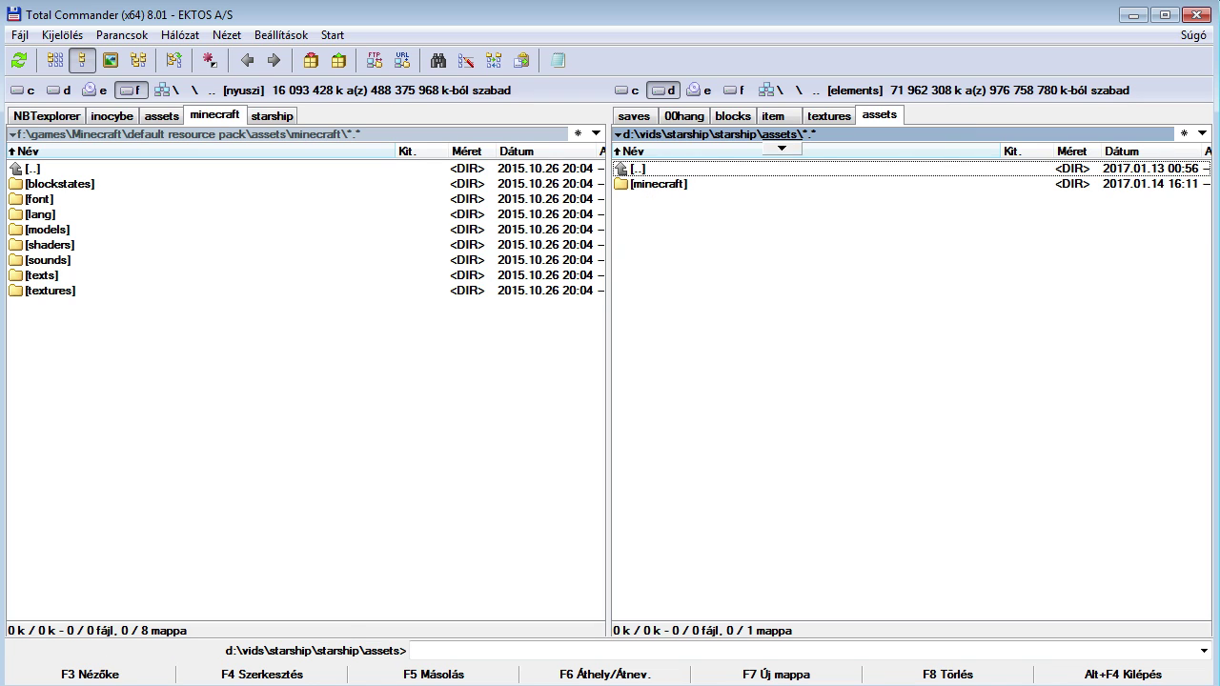
pyautogui.click(740, 135)
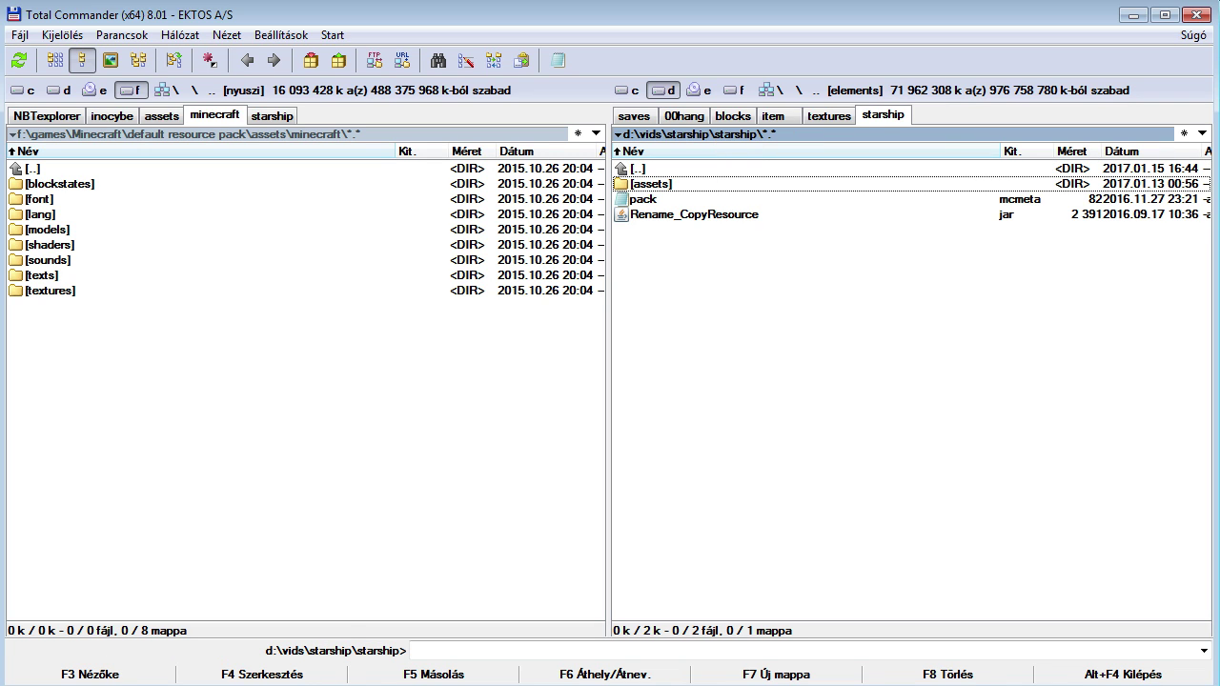
pyautogui.click(644, 199)
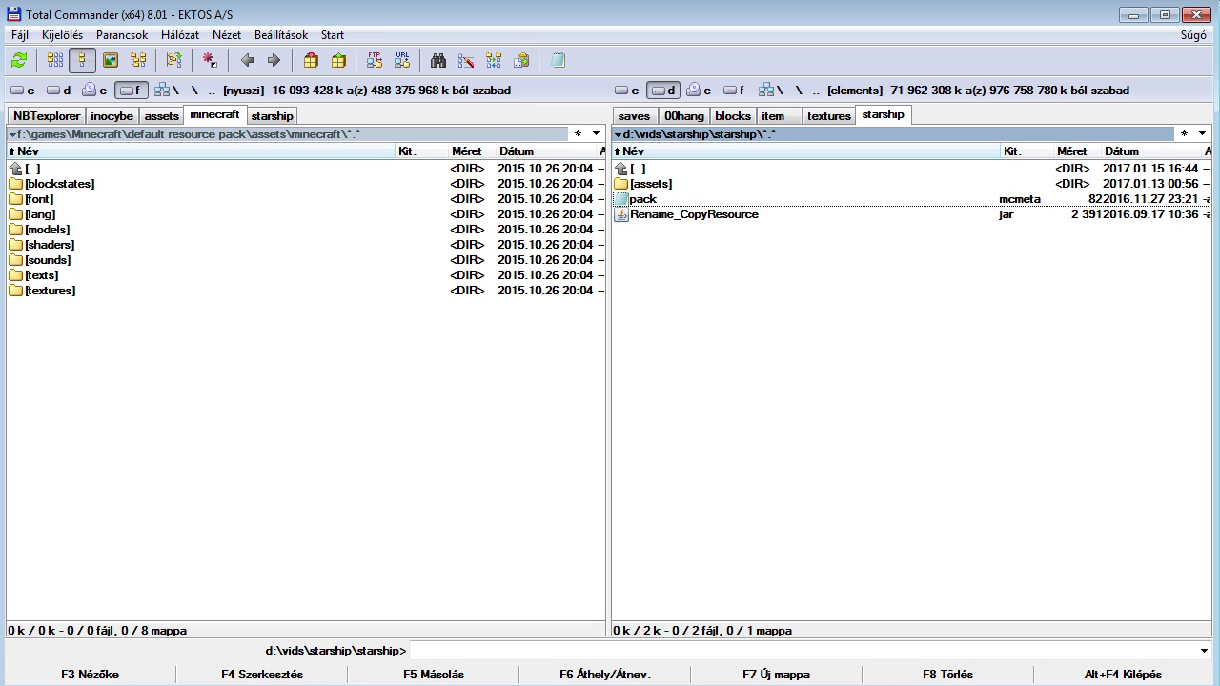
pyautogui.keyDown('shift'); pyautogui.click(651, 183); pyautogui.keyUp('shift')
pyautogui.rightClick(663, 198)
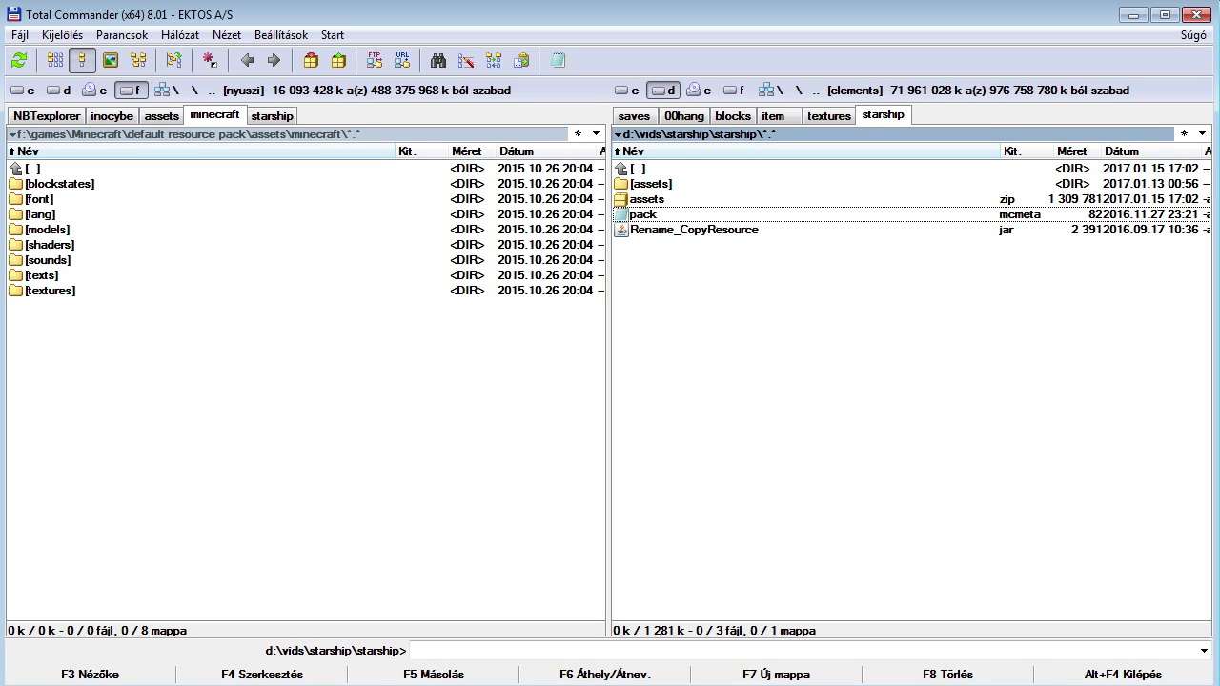
# - Rename the assets.zip archive as resources.zip
pyautogui.click(645, 200)
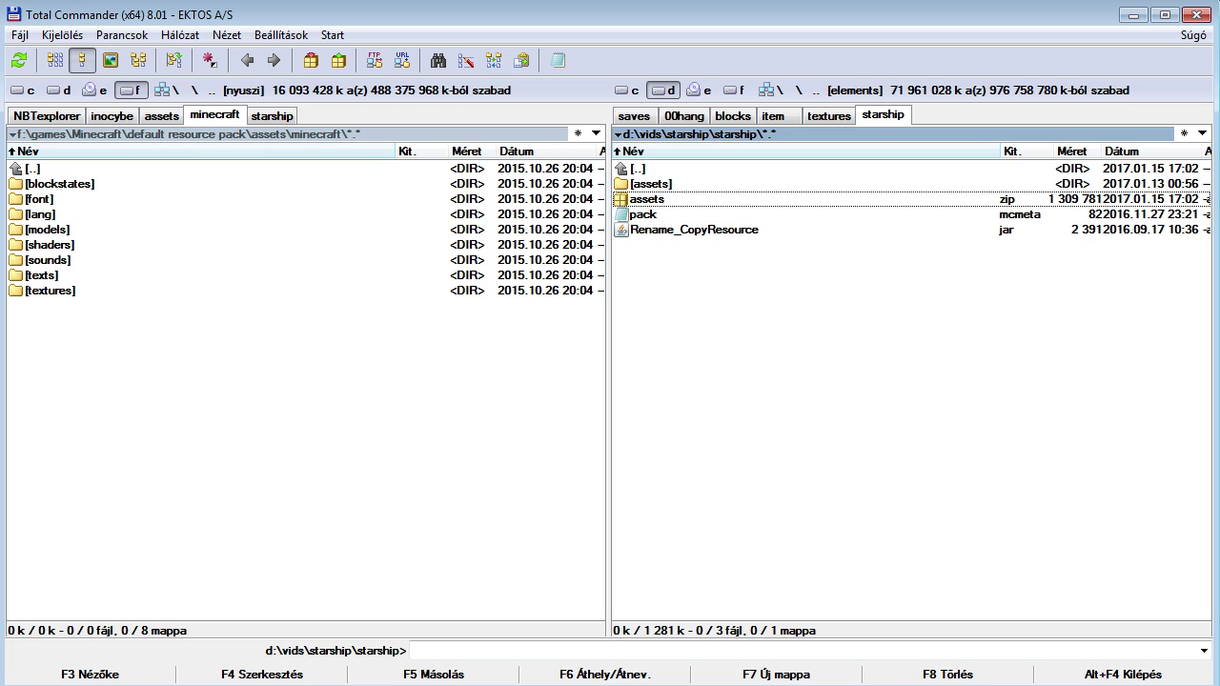
pyautogui.rightClick(645, 199)
pyautogui.click(650, 184)
pyautogui.rightClick(645, 199)
pyautogui.click(703, 540)
pyautogui.write('resources.zip')
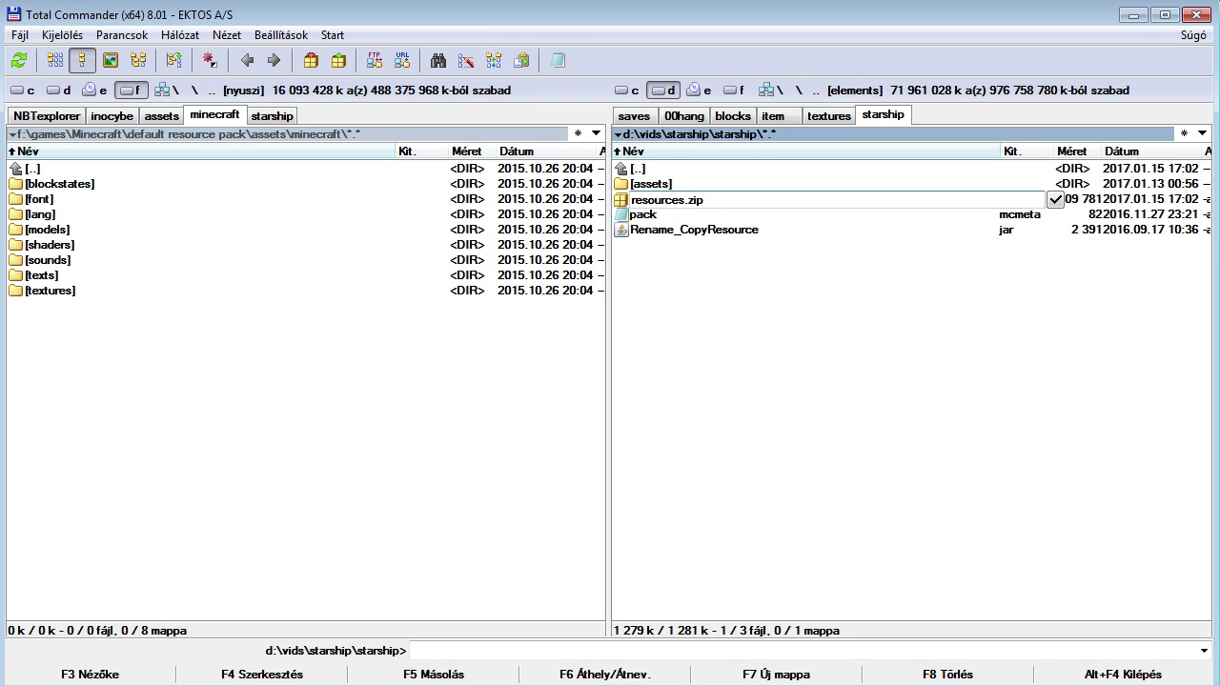
pyautogui.press('Return')
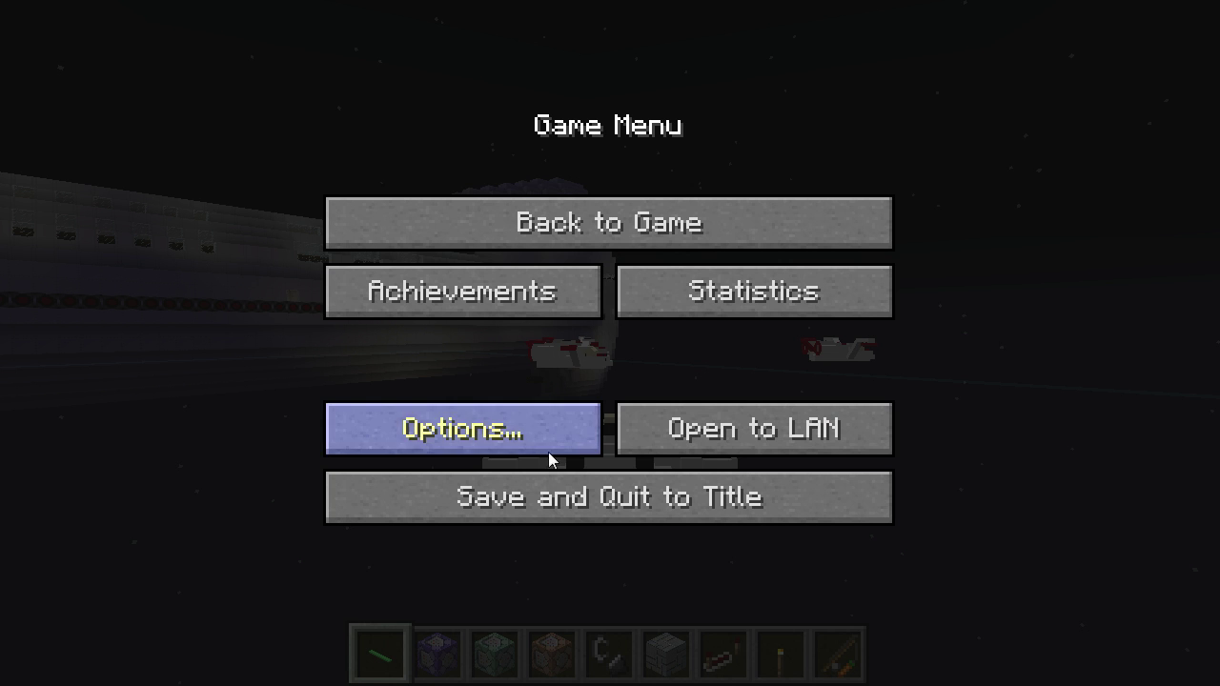
# - Save and quit the open Minecraft world to the title screen, and copy resources.zip into the .minecraft\saves\starship folder
pyautogui.click(537, 490)
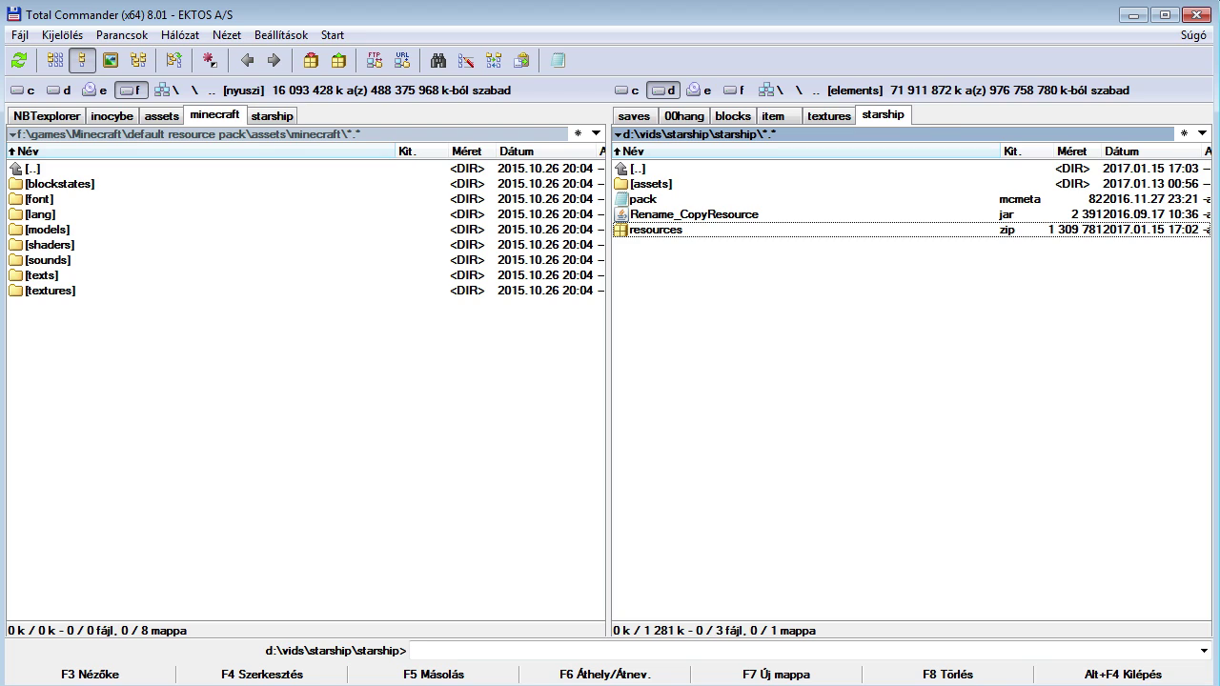
pyautogui.hotkey('ctrl', 'Tab')
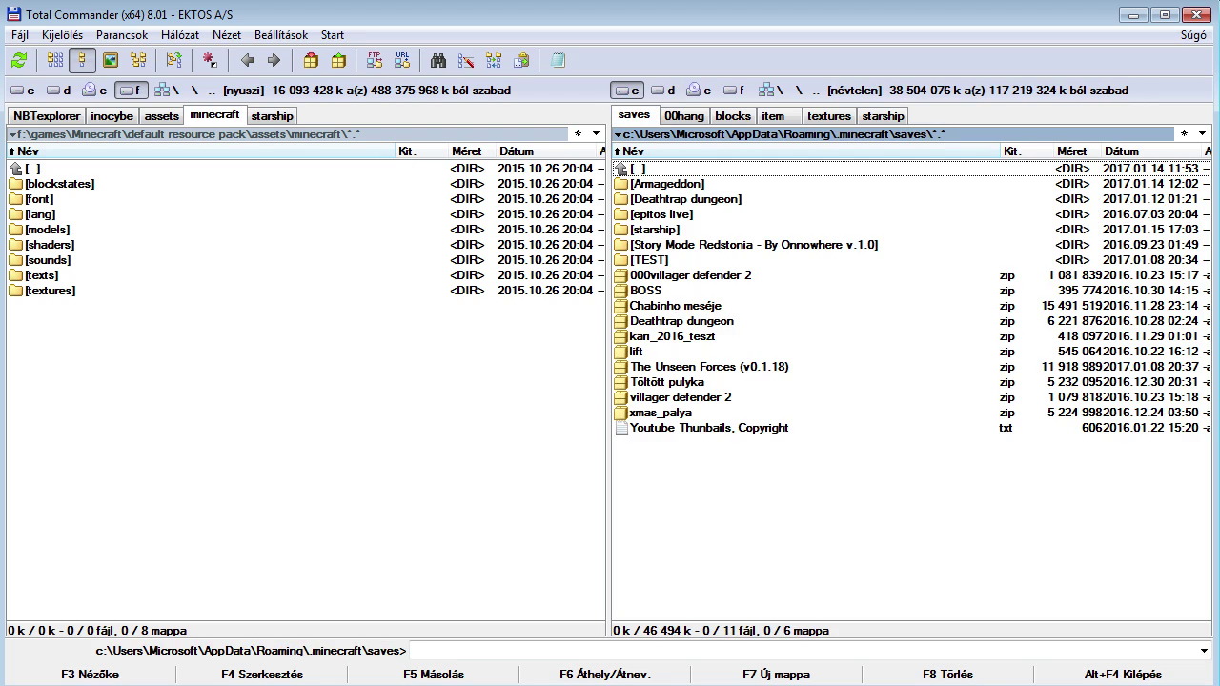
pyautogui.doubleClick(655, 230)
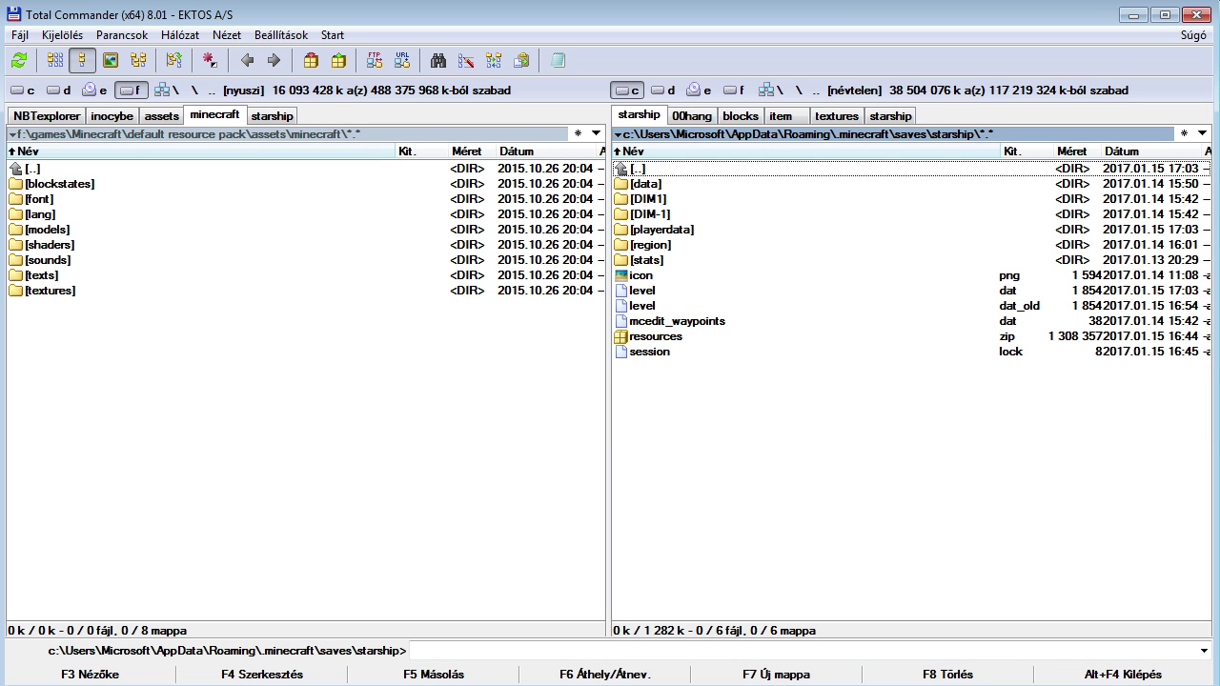
pyautogui.hotkey('ctrl', 'v')
# - Switch to Minecraft, load the singleplayer world and find Sand among the creative inventory's Building Blocks
pyautogui.click(610, 237)
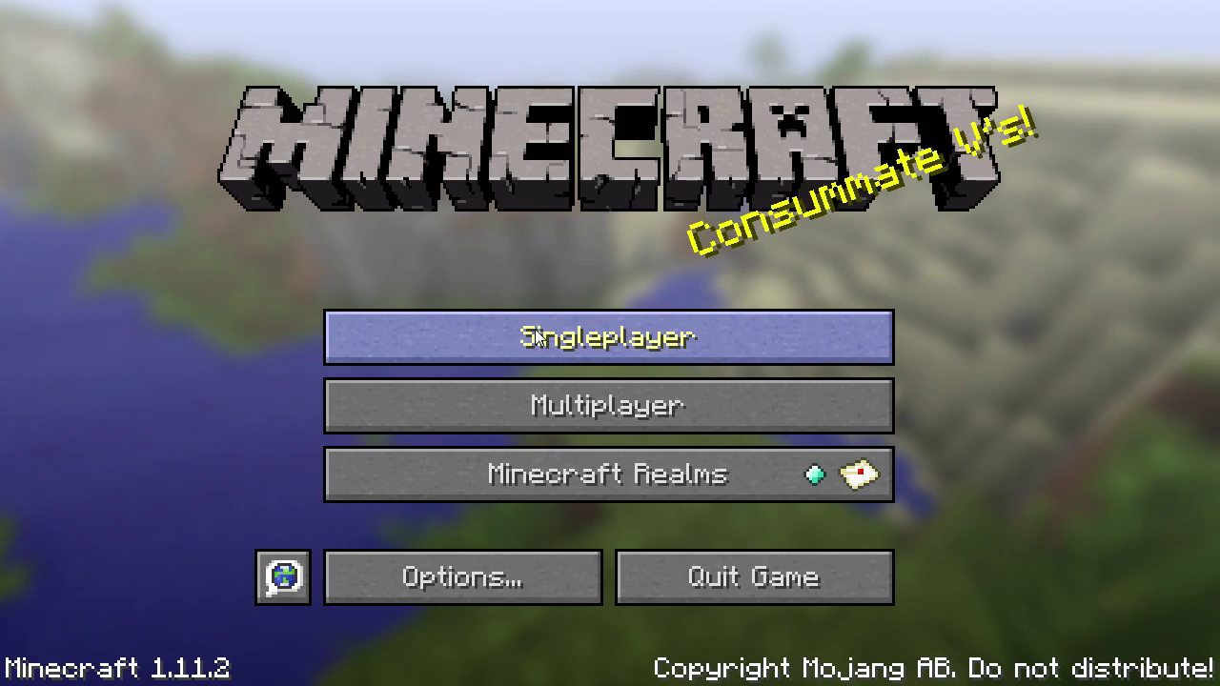
pyautogui.click(734, 334)
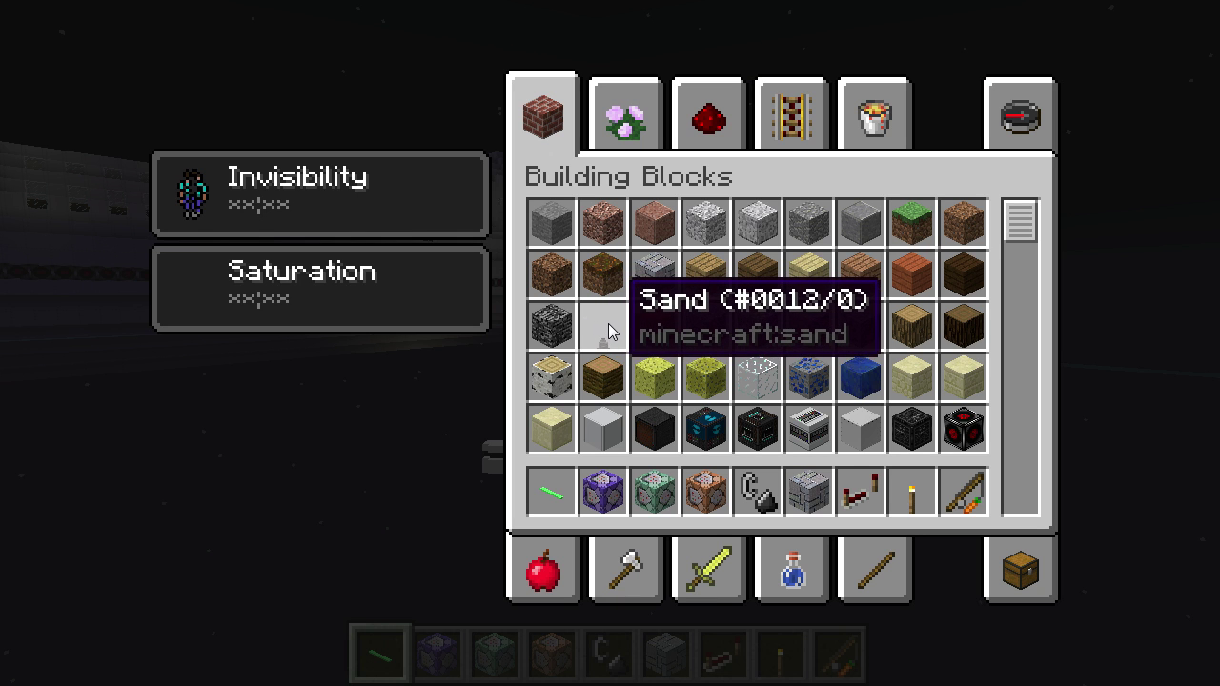
# - Put the Sand block into the seventh hotbar slot, select that slot and place the block in the open space outside
pyautogui.click(606, 333)
pyautogui.click(860, 491)
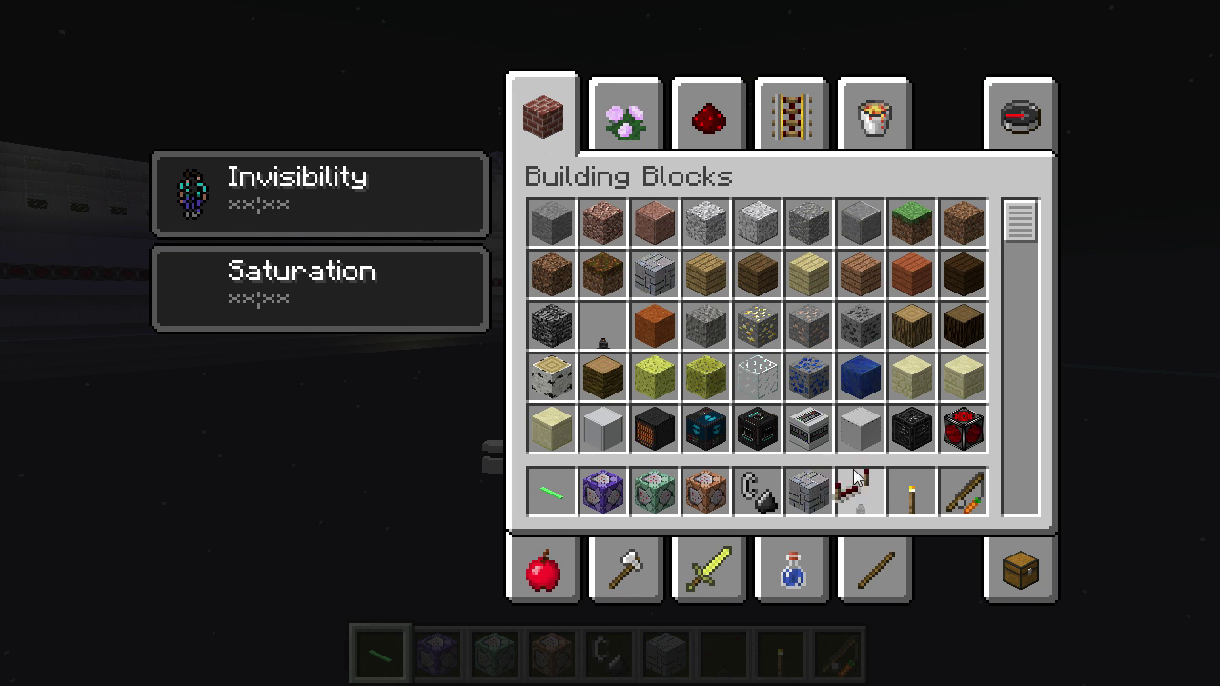
pyautogui.press('e')
pyautogui.press('7')
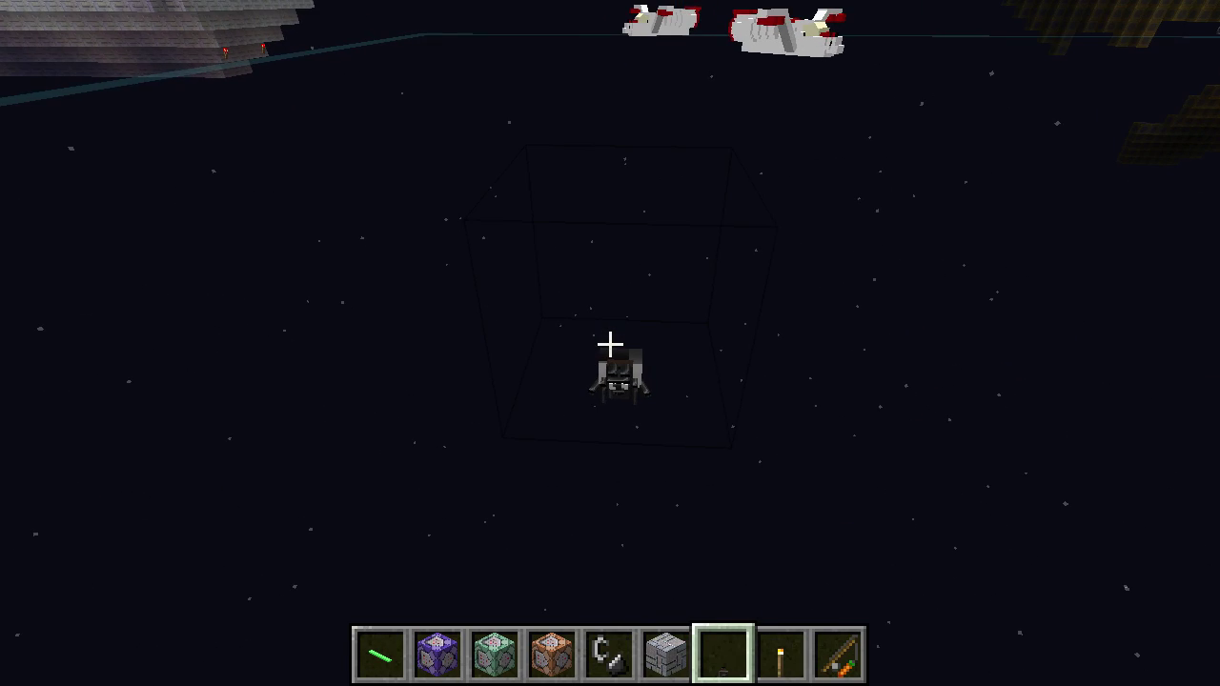
# - Hide the game interface and fly around the placed sand block to inspect its replacement model from several sides
pyautogui.press('F1')
pyautogui.press('w')
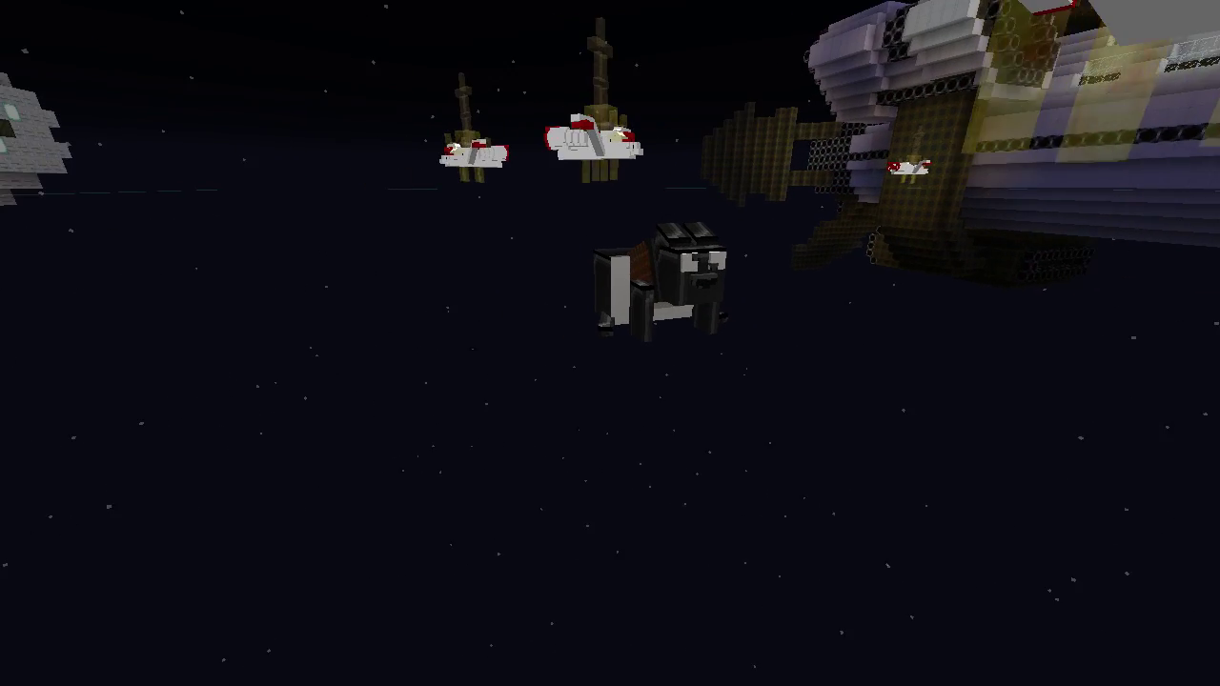
pyautogui.press('w')
pyautogui.press('d')
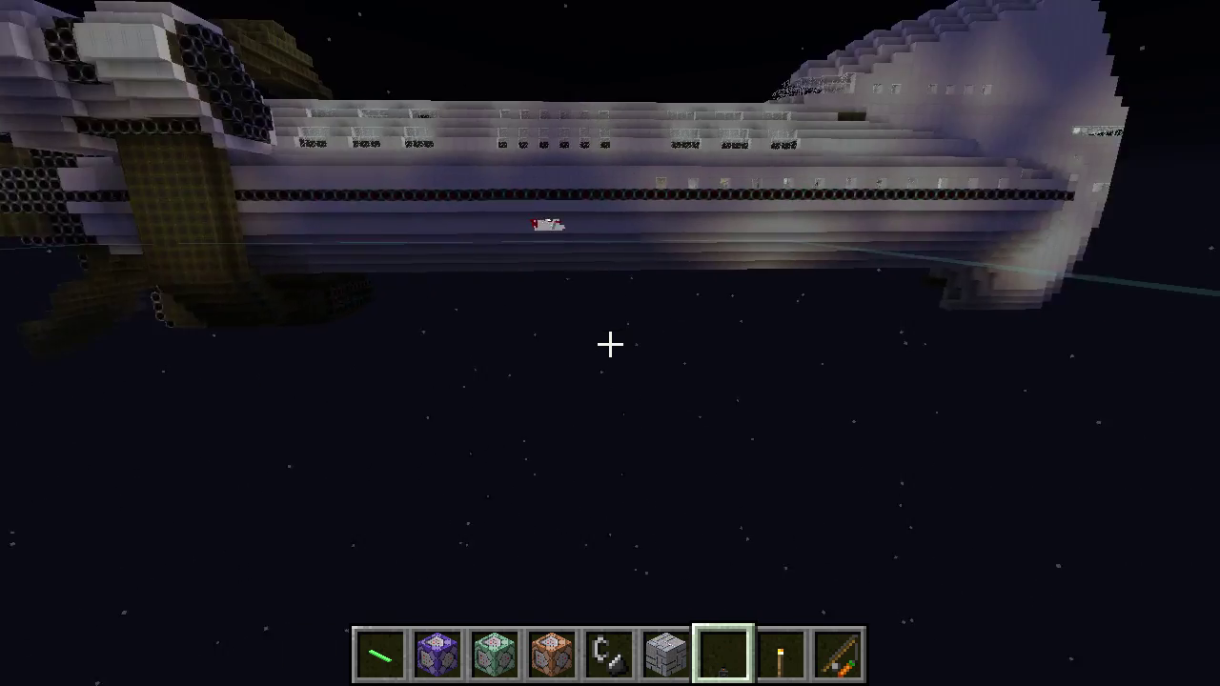
pyautogui.press('s')
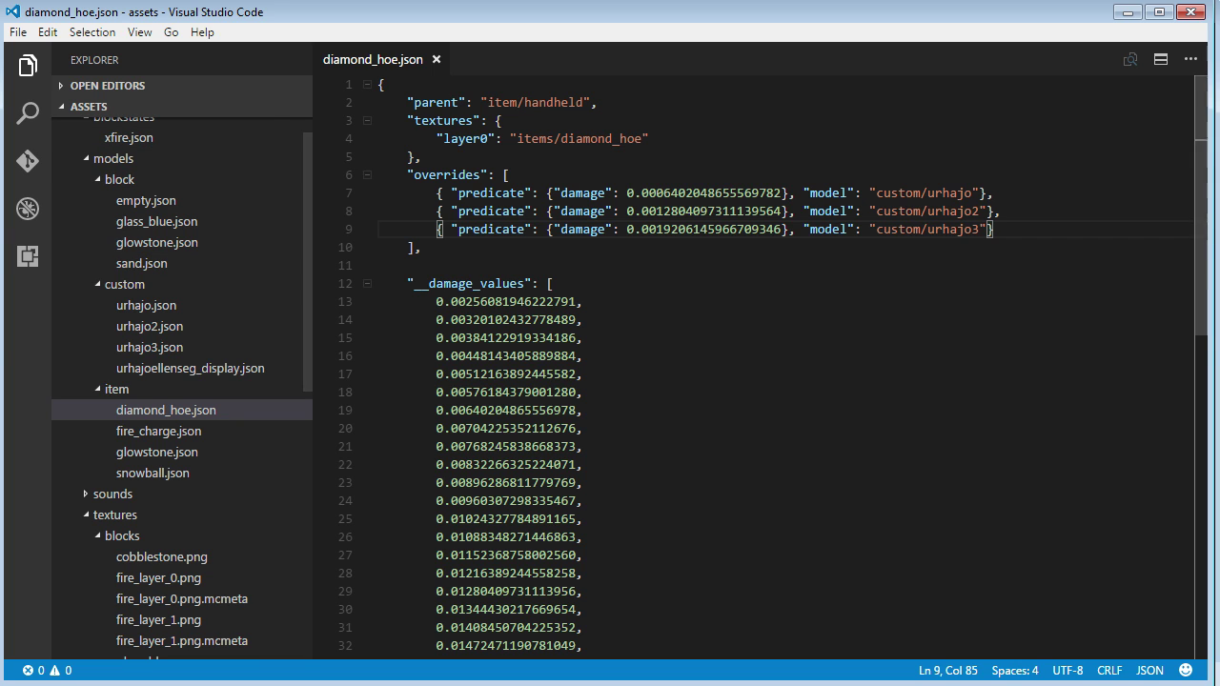
# - In Visual Studio Code, collapse the assets tree and locate and open diamond_hoe.json under minecraft/models/item
pyautogui.scroll(-4, 181, 381)
pyautogui.scroll(5, 181, 381)
pyautogui.click(299, 107)
pyautogui.click(107, 128)
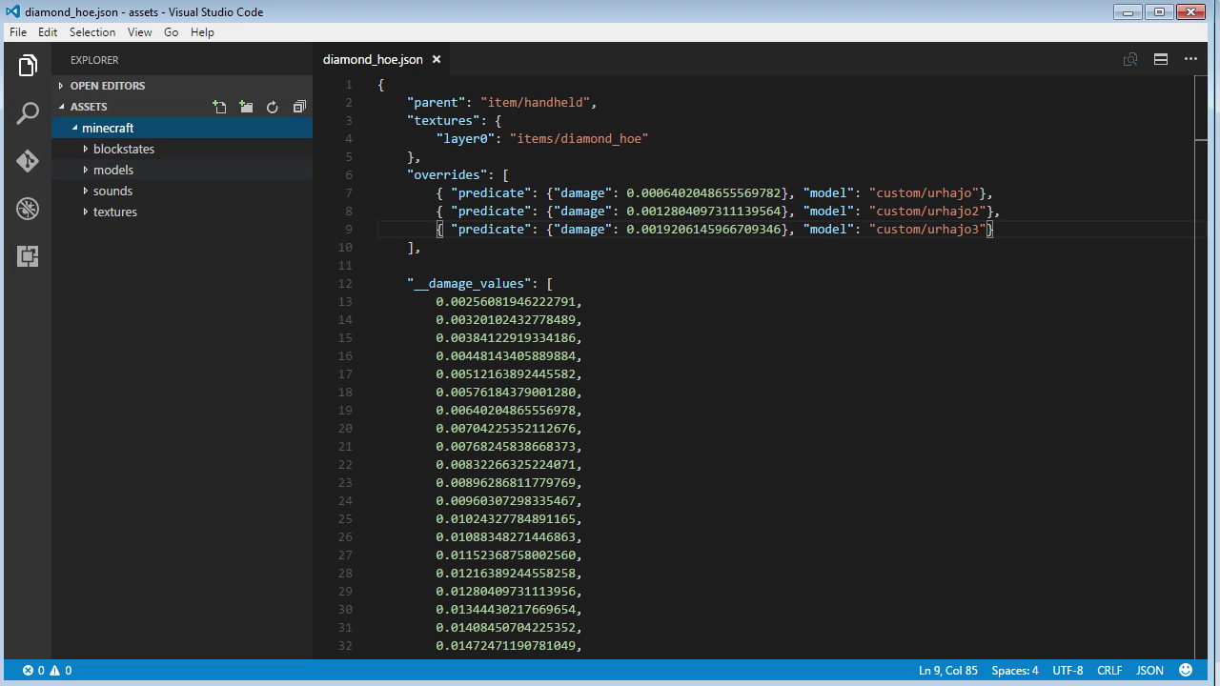
pyautogui.click(112, 170)
pyautogui.click(116, 233)
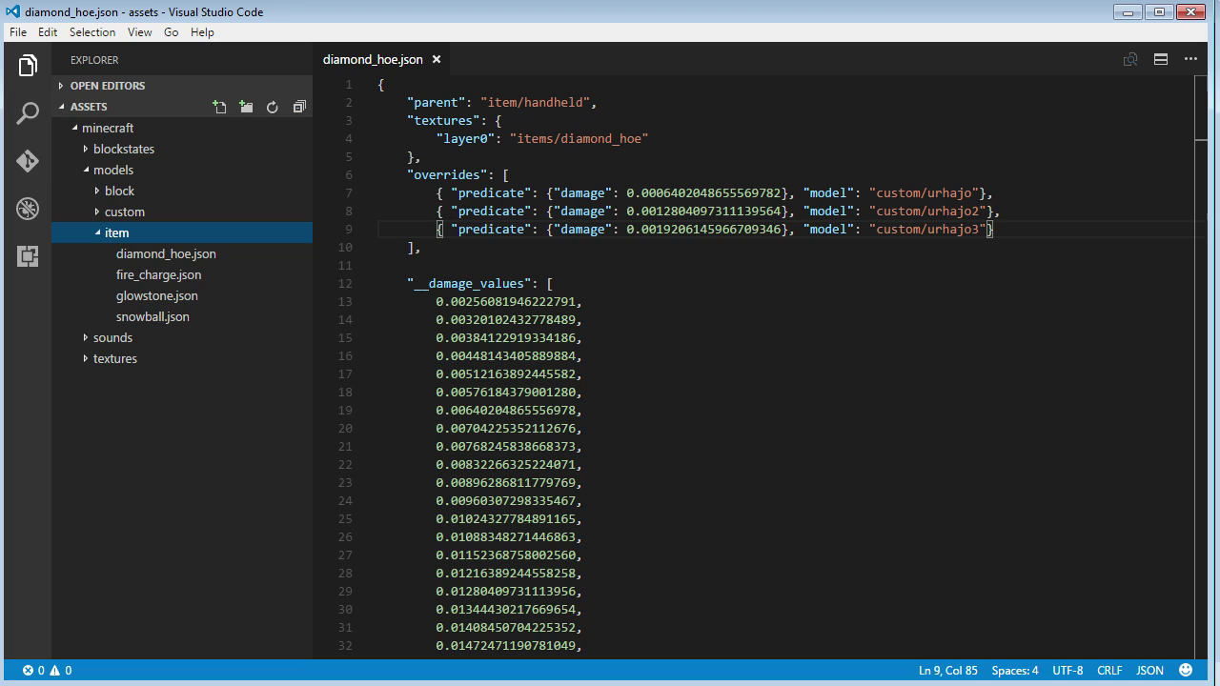
pyautogui.click(166, 254)
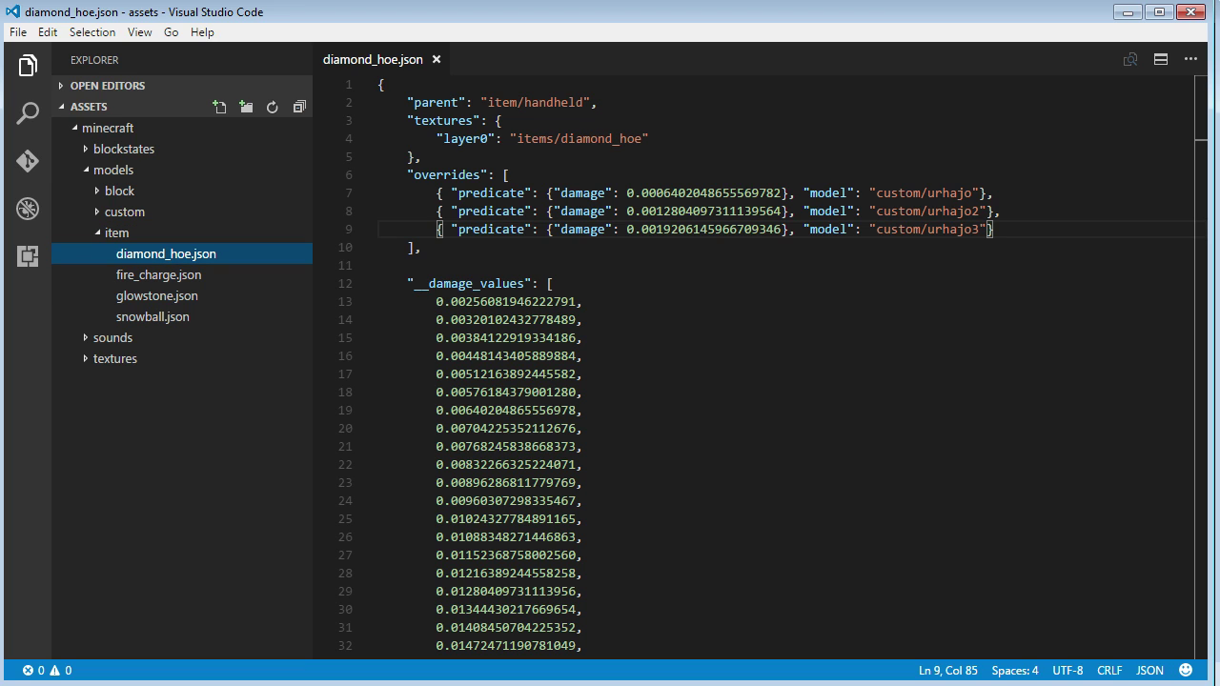